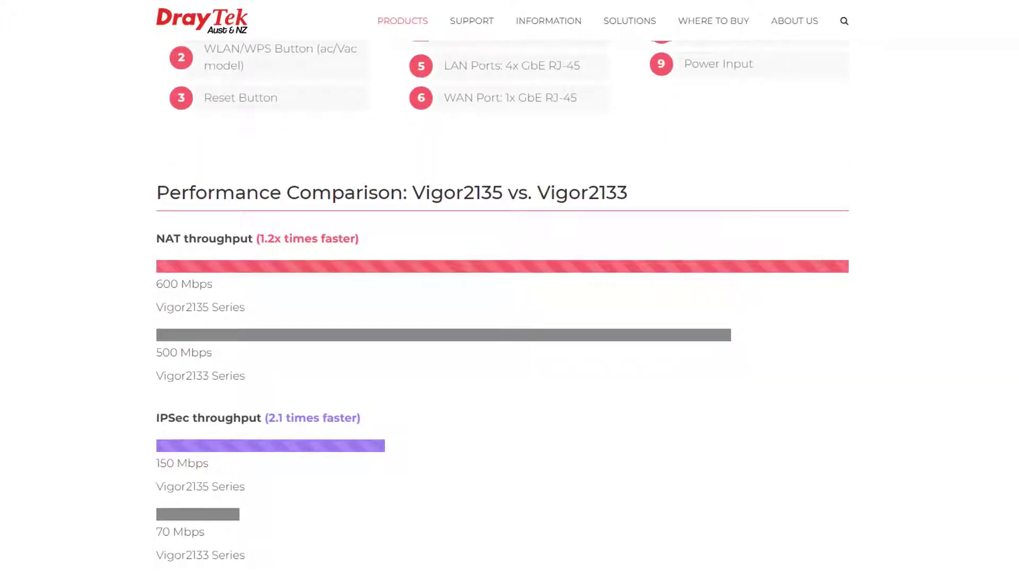
- Review the Vigor2135 performance comparison and the Hardware NAT & Routing section on the product page
{"action": "scroll", "coordinate": [509, 306], "scroll_direction": "down", "scroll_amount": 2}
{"action": "scroll", "coordinate": [510, 306], "scroll_direction": "down", "scroll_amount": 2}
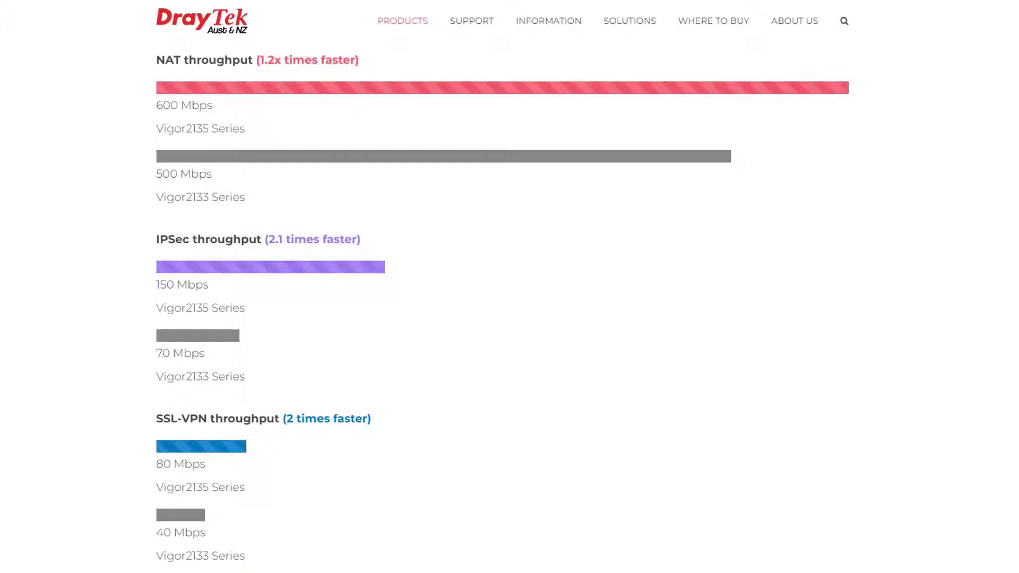
{"action": "scroll", "coordinate": [510, 306], "scroll_direction": "down", "scroll_amount": 1}
{"action": "scroll", "coordinate": [510, 306], "scroll_direction": "down", "scroll_amount": 15}
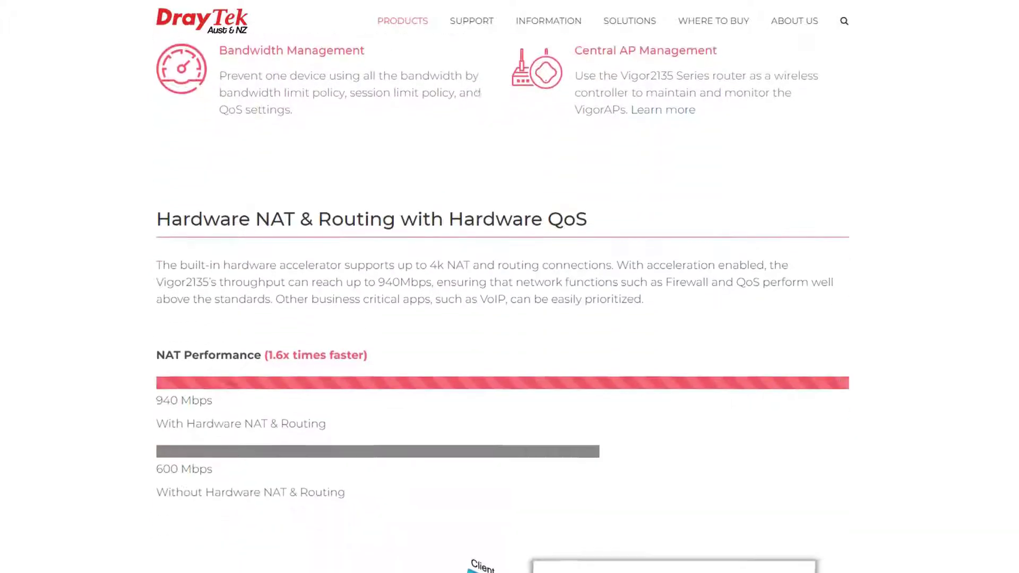
{"action": "scroll", "coordinate": [509, 306], "scroll_direction": "down", "scroll_amount": 2}
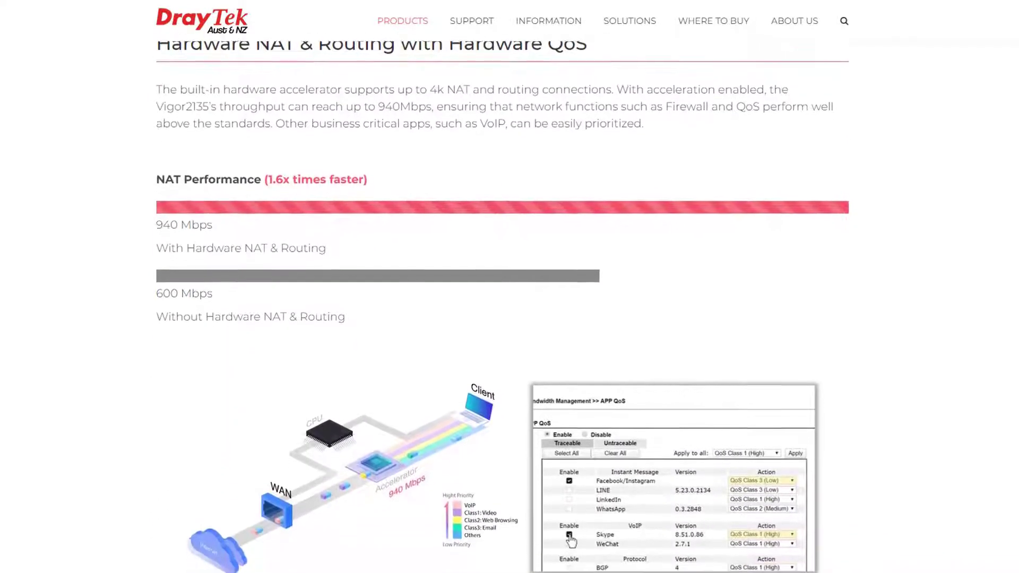
{"action": "scroll", "coordinate": [509, 306], "scroll_direction": "down", "scroll_amount": 1}
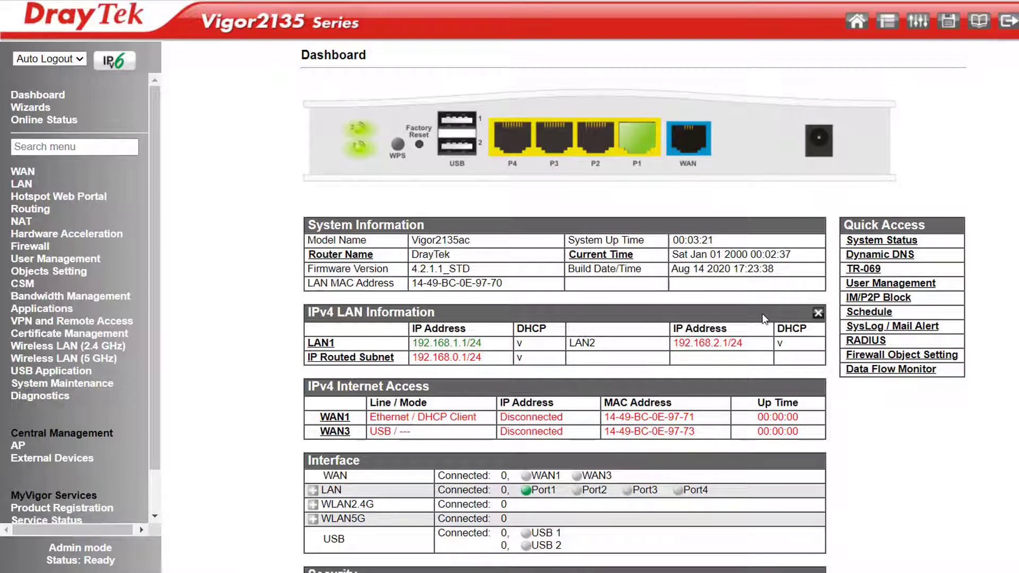
- Switch to the router's web interface, check WAN1's internet access status, and expand the WLAN2.4G and WLAN5G interface details on the dashboard
{"action": "scroll", "coordinate": [749, 318], "scroll_direction": "down", "scroll_amount": 1}
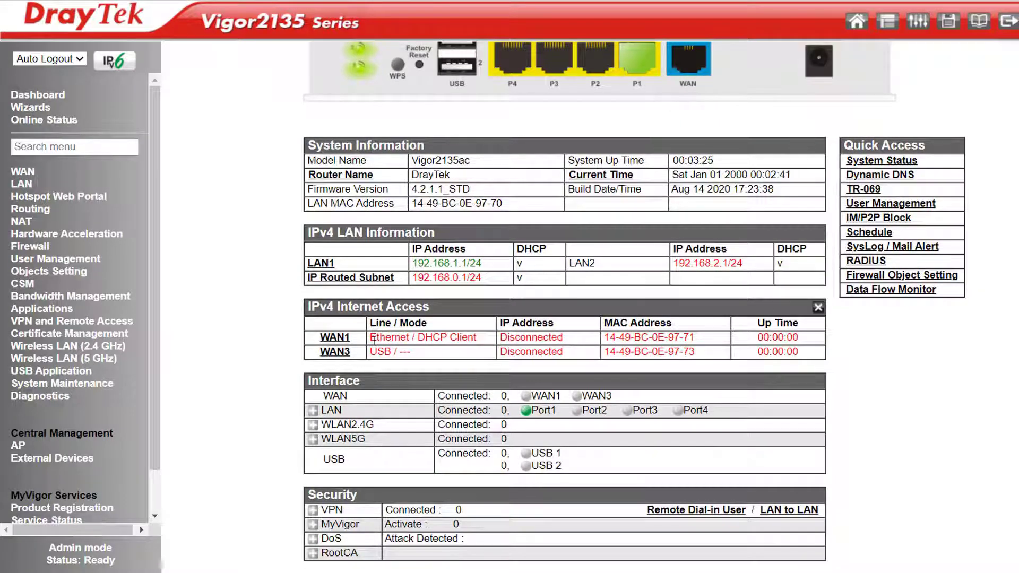
{"action": "left_click_drag", "start_coordinate": [374, 340], "coordinate": [592, 339]}
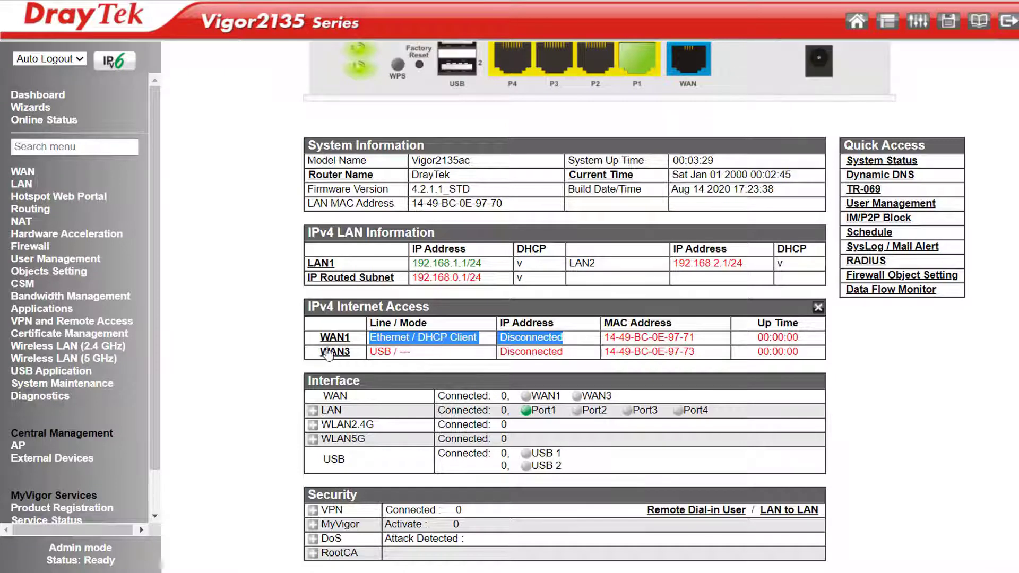
{"action": "left_click", "coordinate": [318, 412]}
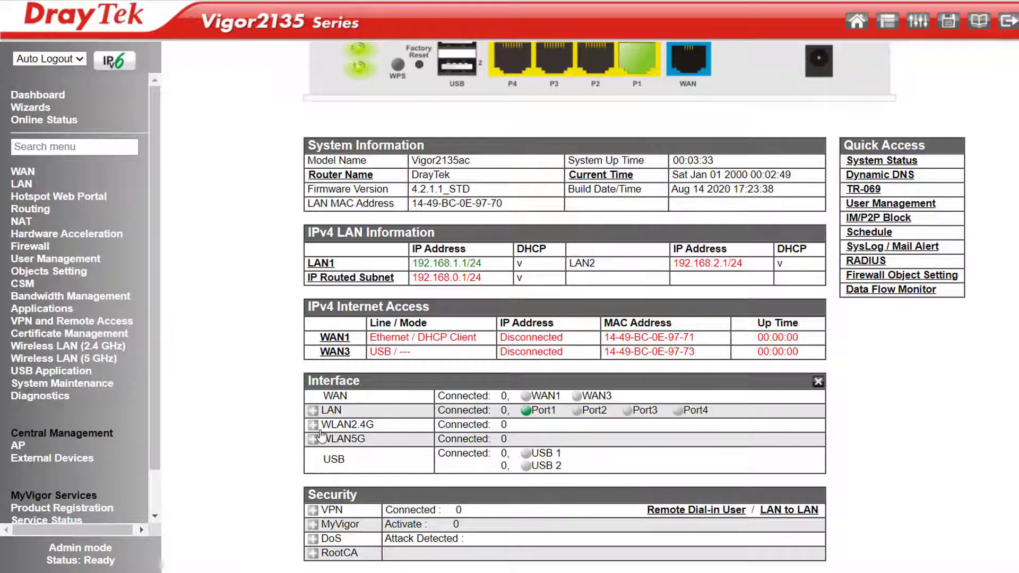
{"action": "left_click", "coordinate": [313, 425]}
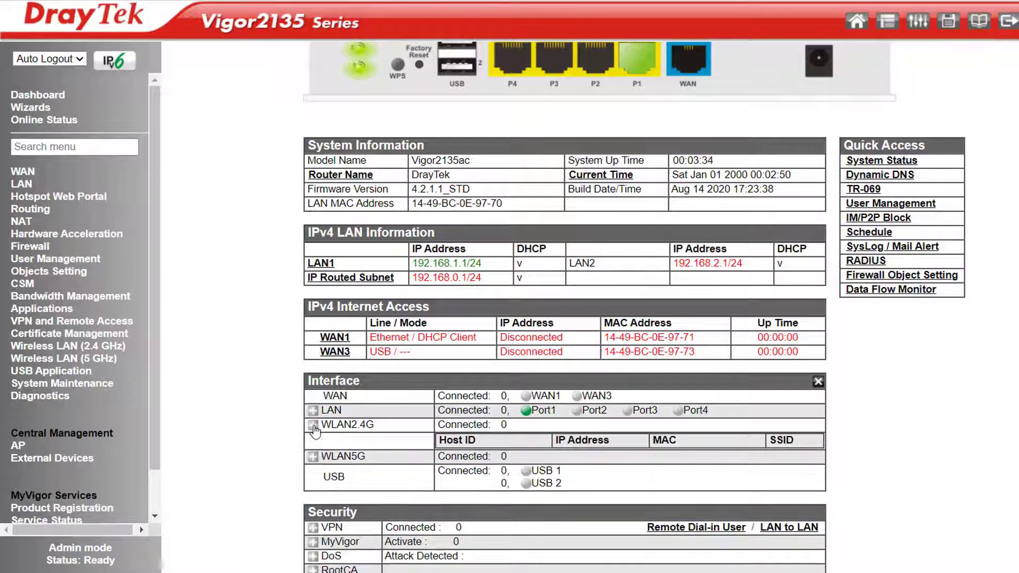
{"action": "left_click", "coordinate": [312, 457]}
{"action": "scroll", "coordinate": [514, 370], "scroll_direction": "down", "scroll_amount": 3}
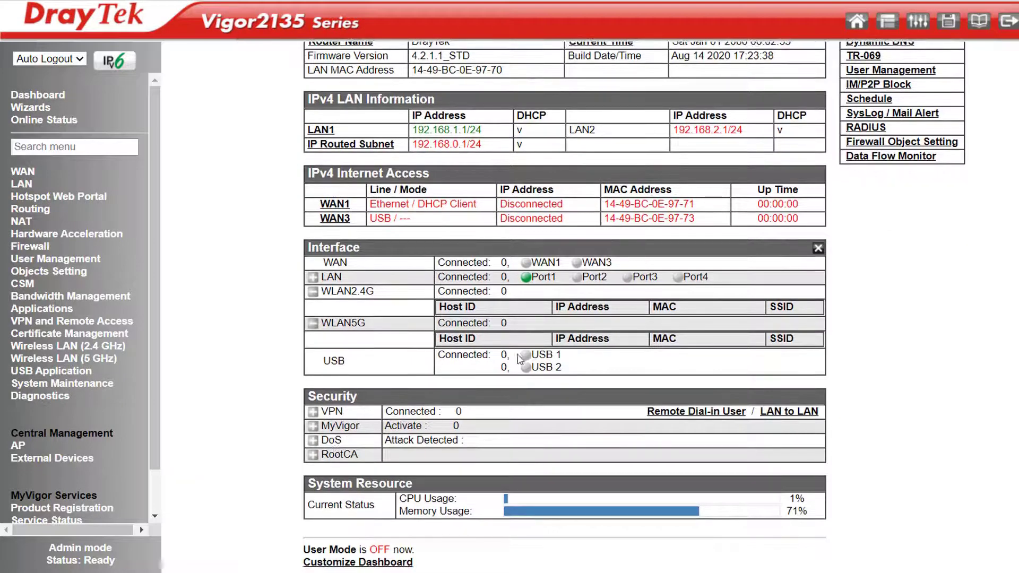
- Expand the VPN and MyVigor entries in the dashboard's Security section and review System Resource
{"action": "left_click", "coordinate": [313, 412]}
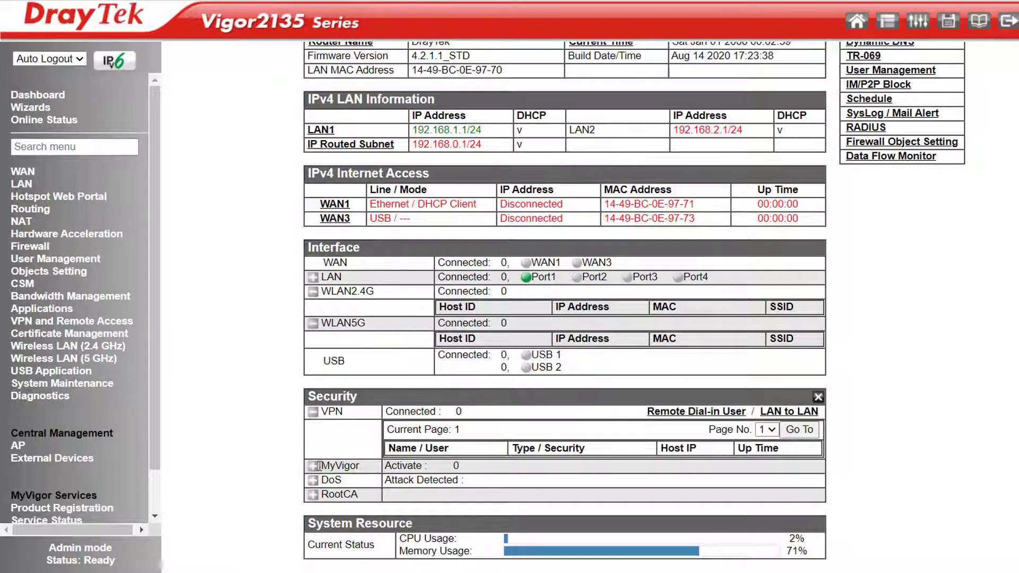
{"action": "left_click", "coordinate": [314, 466]}
{"action": "scroll", "coordinate": [431, 410], "scroll_direction": "down", "scroll_amount": 2}
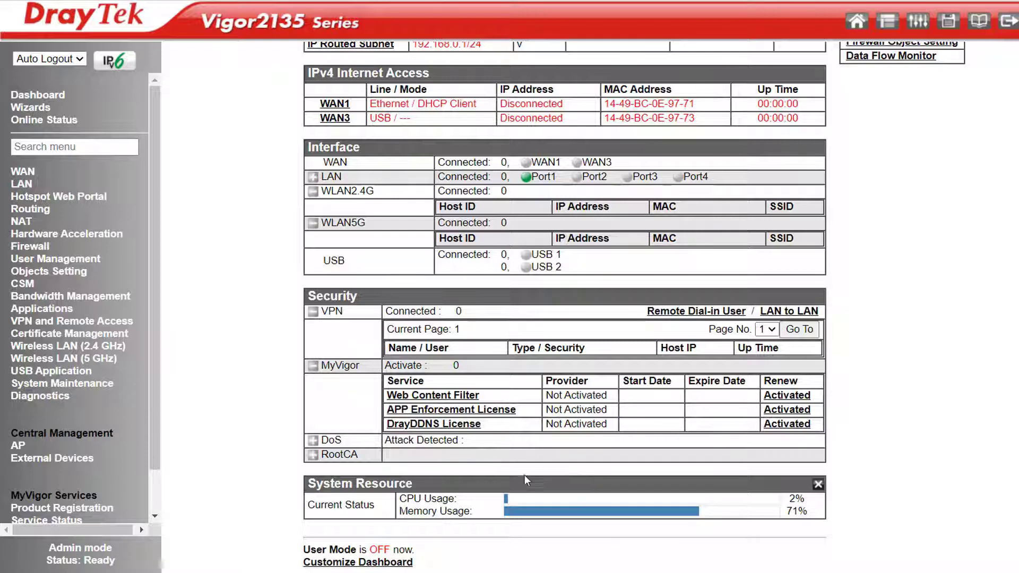
- Look over the available wizards, and examine the active modes of WAN1 and WAN3 in the WAN General Setup
{"action": "left_click", "coordinate": [25, 109]}
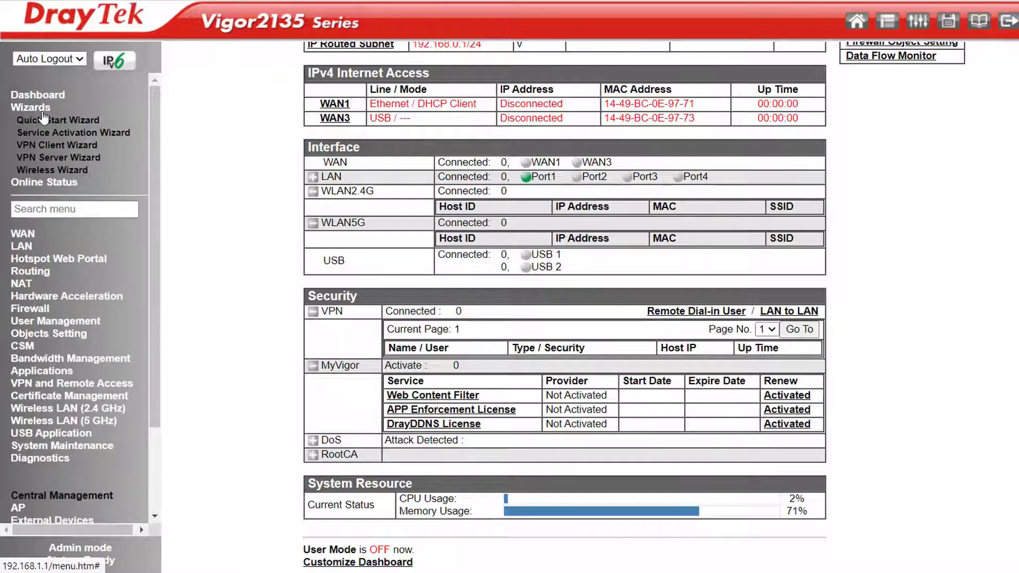
{"action": "left_click", "coordinate": [23, 236]}
{"action": "left_click", "coordinate": [58, 186]}
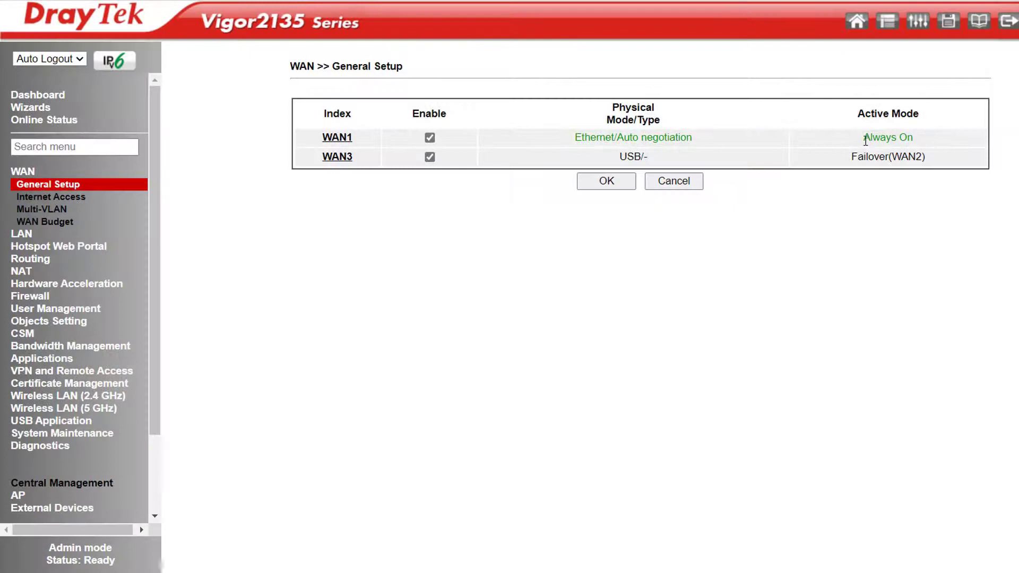
{"action": "left_click_drag", "start_coordinate": [862, 138], "coordinate": [920, 145]}
{"action": "left_click_drag", "start_coordinate": [857, 158], "coordinate": [924, 159]}
{"action": "left_click", "coordinate": [387, 161]}
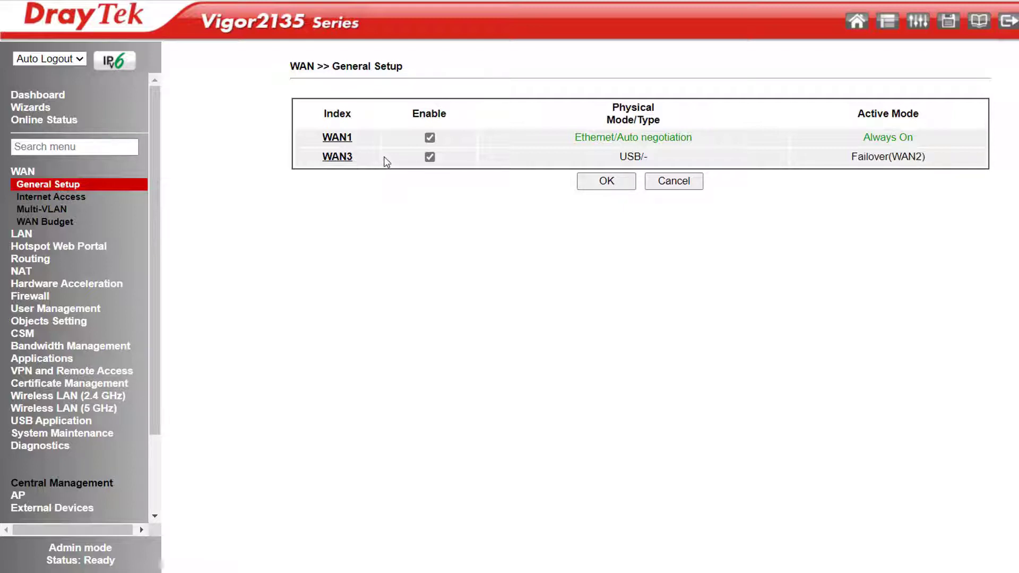
- Set WAN3's active mode to Always On, save the change, and restart the router
{"action": "left_click", "coordinate": [334, 157]}
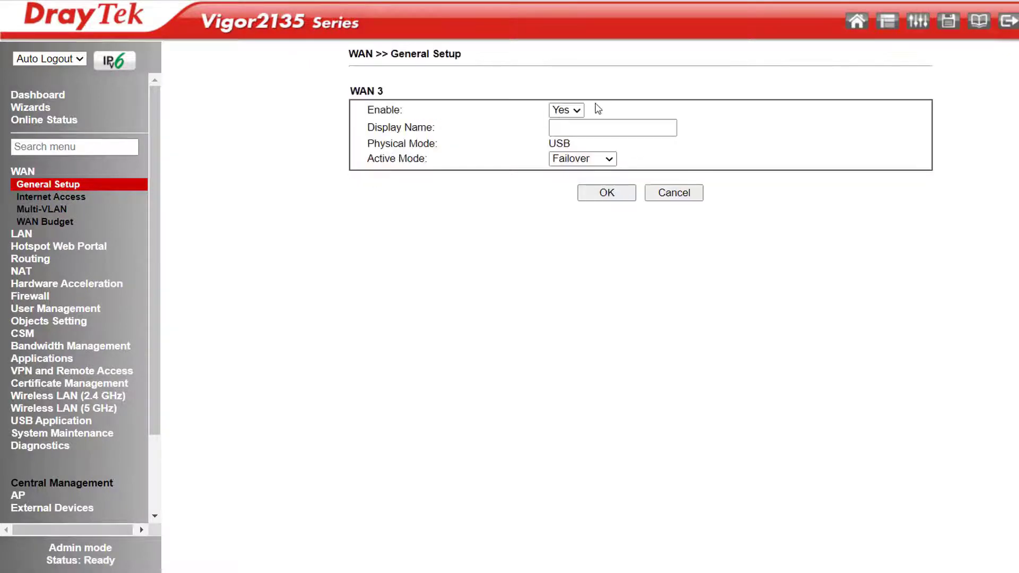
{"action": "left_click", "coordinate": [608, 162]}
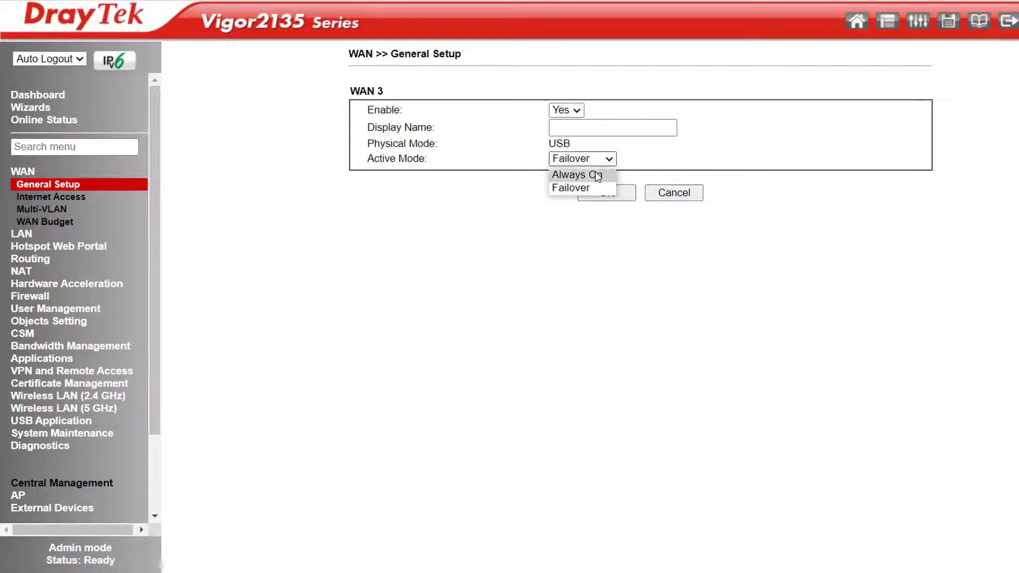
{"action": "left_click", "coordinate": [594, 173]}
{"action": "left_click", "coordinate": [607, 194]}
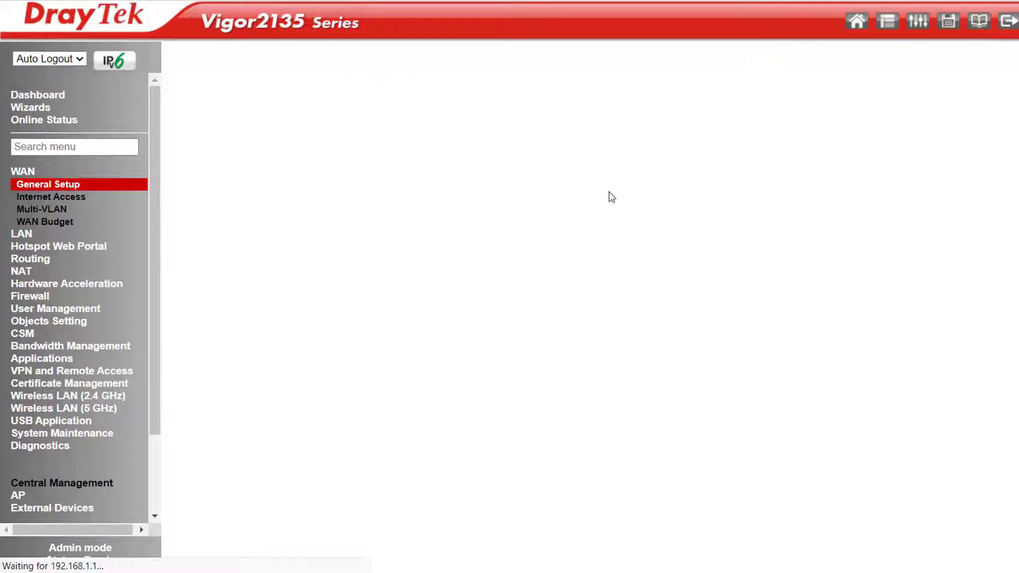
{"action": "left_click", "coordinate": [639, 216]}
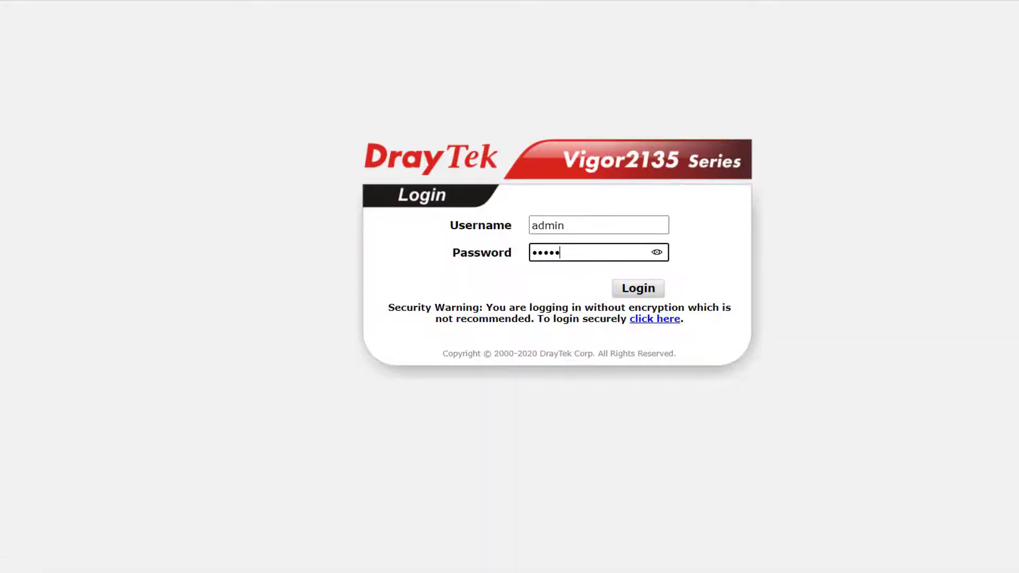
- Log back in to the router and check the active modes of WAN1 and WAN3 in the WAN General Setup
{"action": "key", "text": "Return"}
{"action": "left_click", "coordinate": [29, 173]}
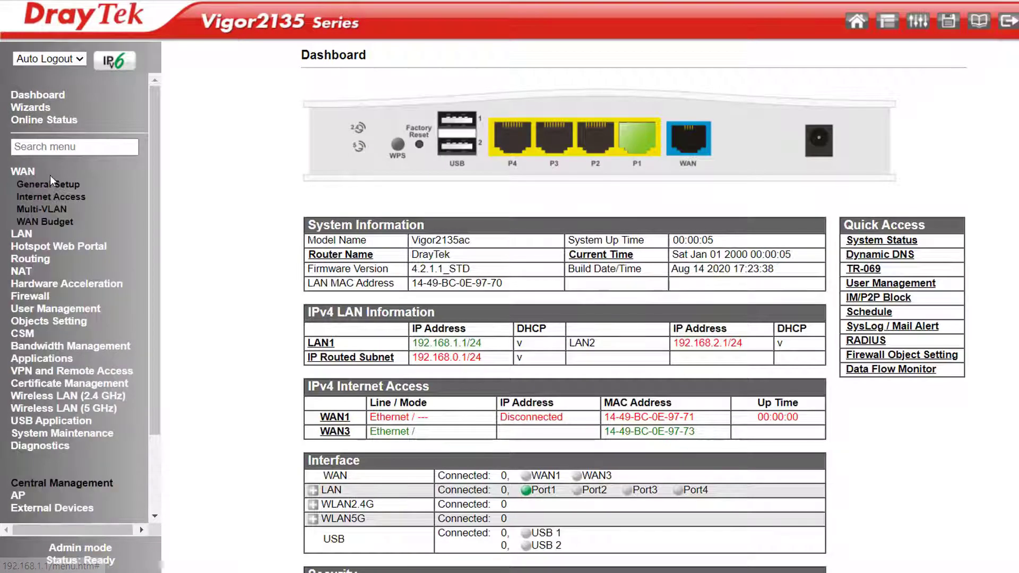
{"action": "left_click", "coordinate": [48, 183]}
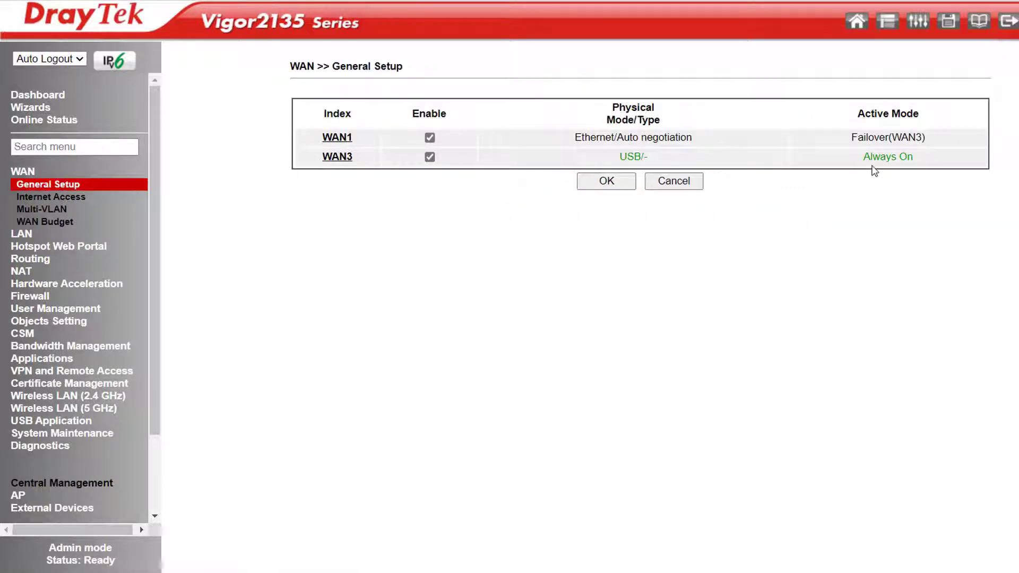
{"action": "double_click", "coordinate": [861, 139]}
{"action": "triple_click", "coordinate": [880, 158]}
{"action": "left_click", "coordinate": [575, 240]}
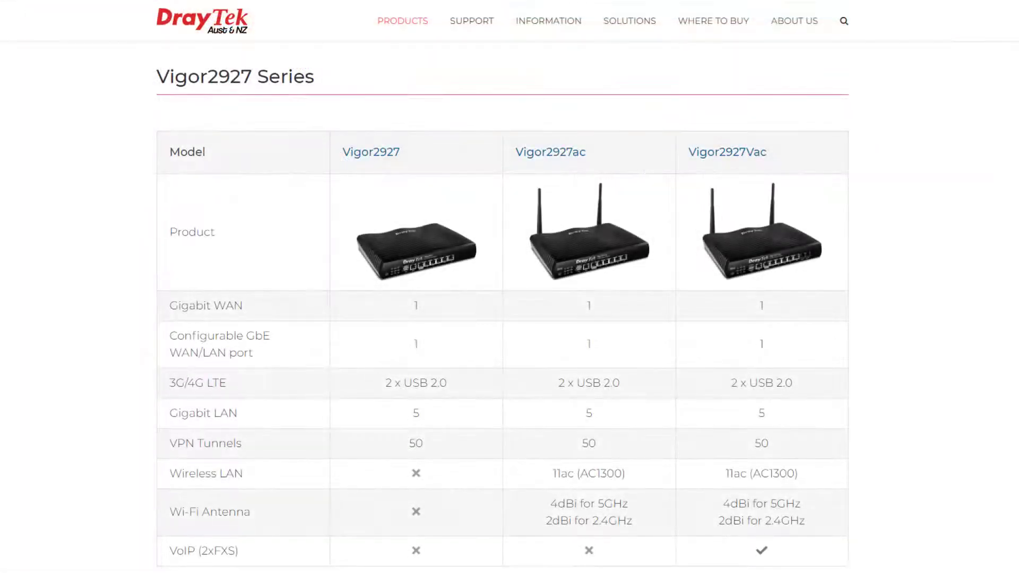
- Review the Vigor2927 and Vigor2962 series comparison tables on the DrayTek website
{"action": "scroll", "coordinate": [501, 307], "scroll_direction": "up", "scroll_amount": 15}
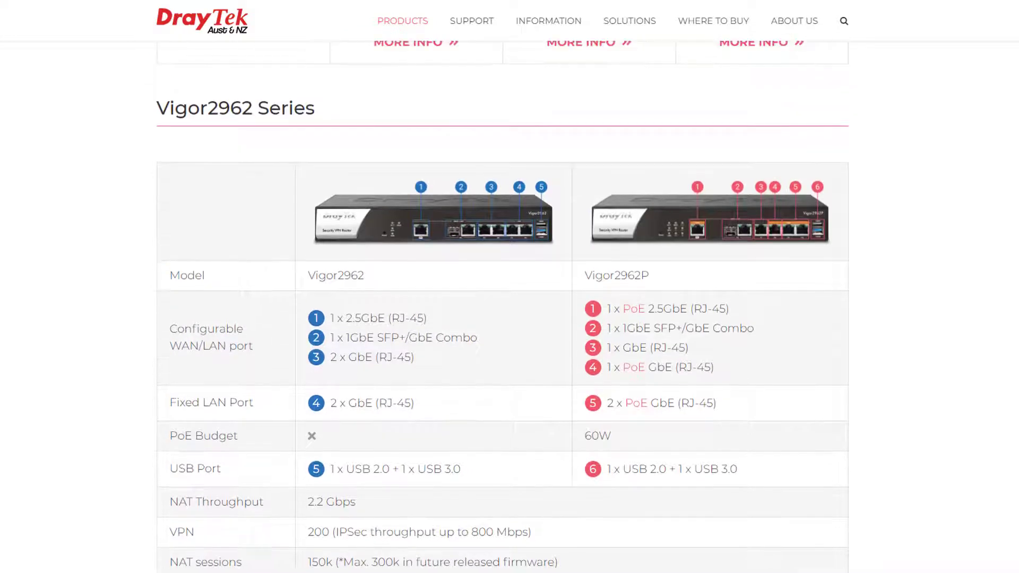
{"action": "scroll", "coordinate": [502, 307], "scroll_direction": "up", "scroll_amount": 8}
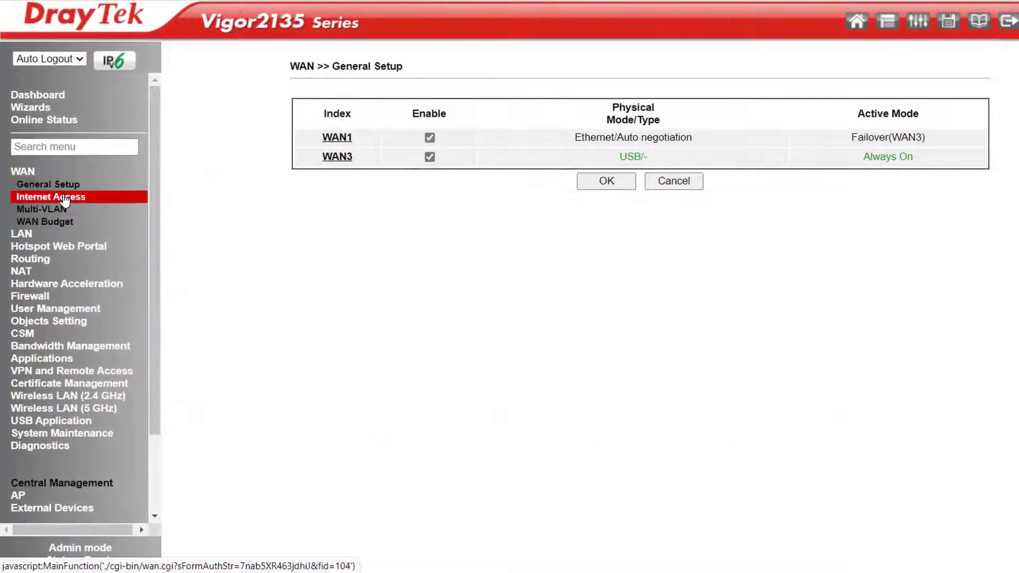
- Choose 3G/4G USB Modem (PPP mode) as WAN3's access mode in the router's Internet Access settings and view its details page
{"action": "left_click", "coordinate": [64, 197]}
{"action": "left_click", "coordinate": [727, 149]}
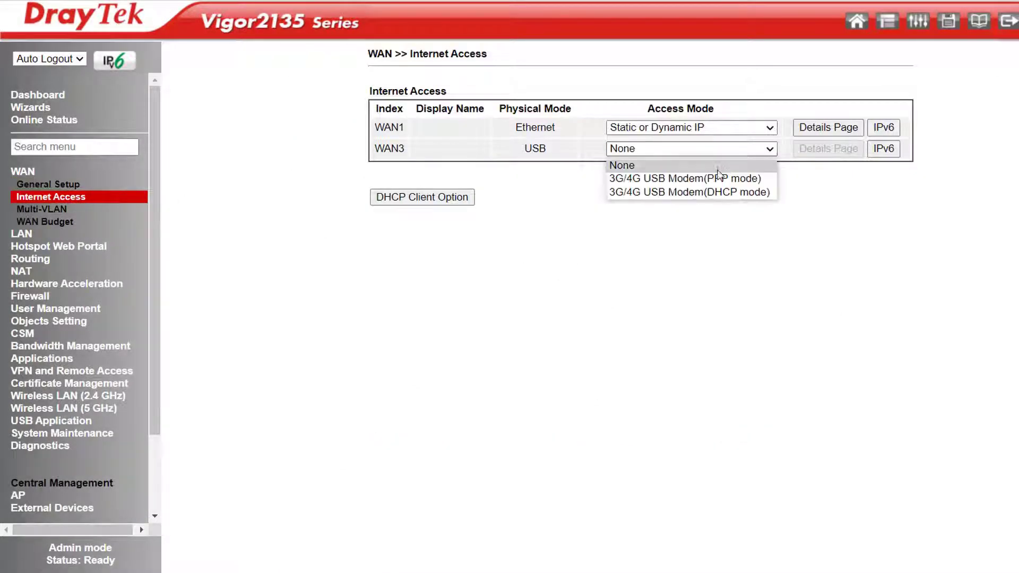
{"action": "left_click", "coordinate": [685, 179]}
{"action": "left_click", "coordinate": [828, 149]}
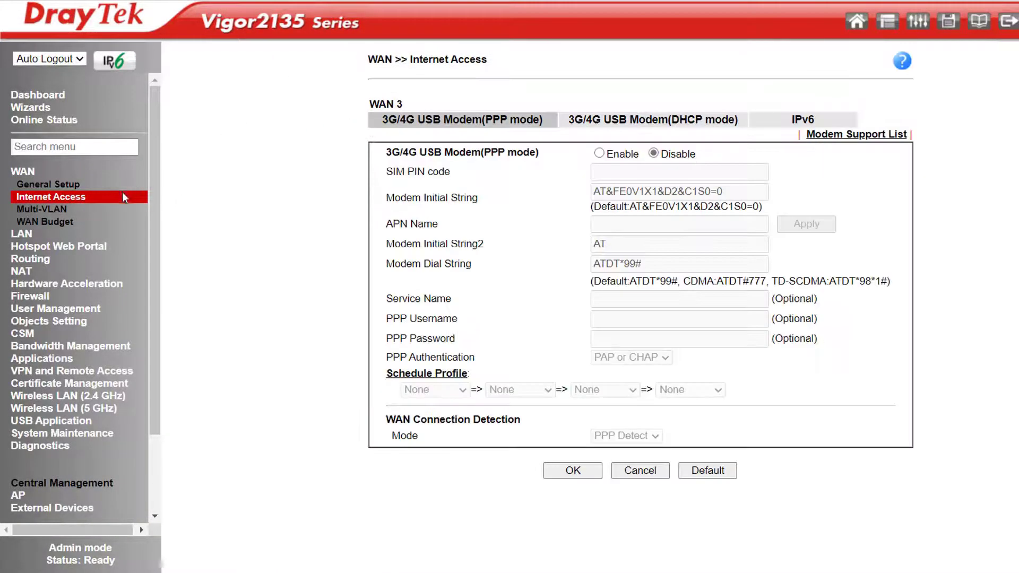
- Enable the LAN VLAN configuration and assign ports P1 to P4 to VLAN0
{"action": "left_click", "coordinate": [24, 234]}
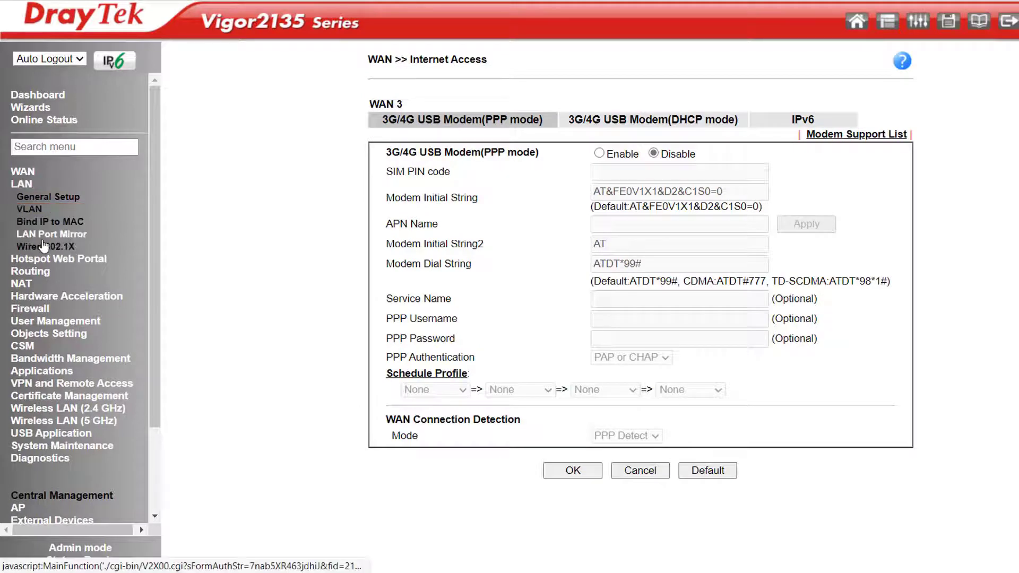
{"action": "left_click", "coordinate": [53, 199]}
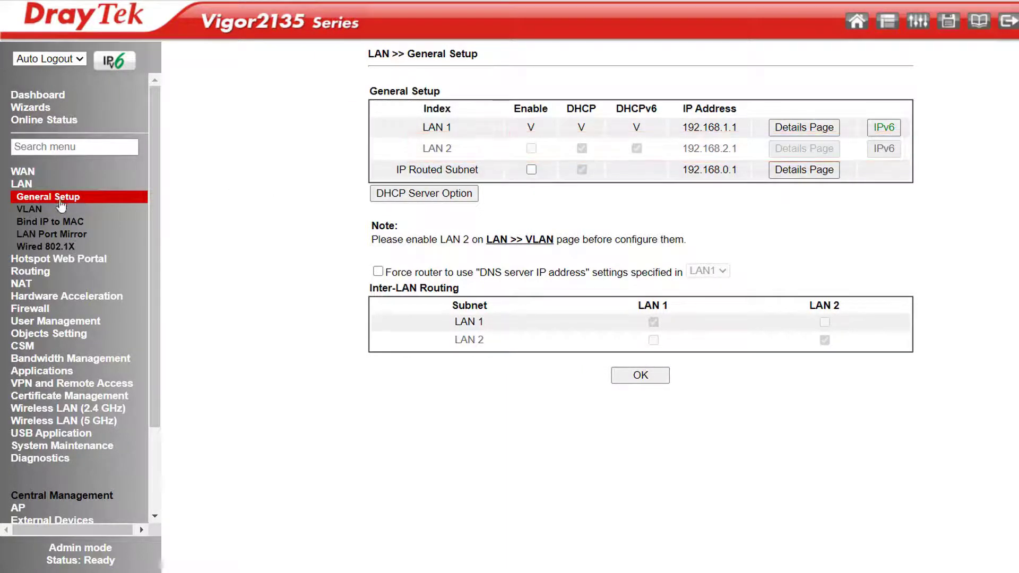
{"action": "left_click", "coordinate": [33, 210]}
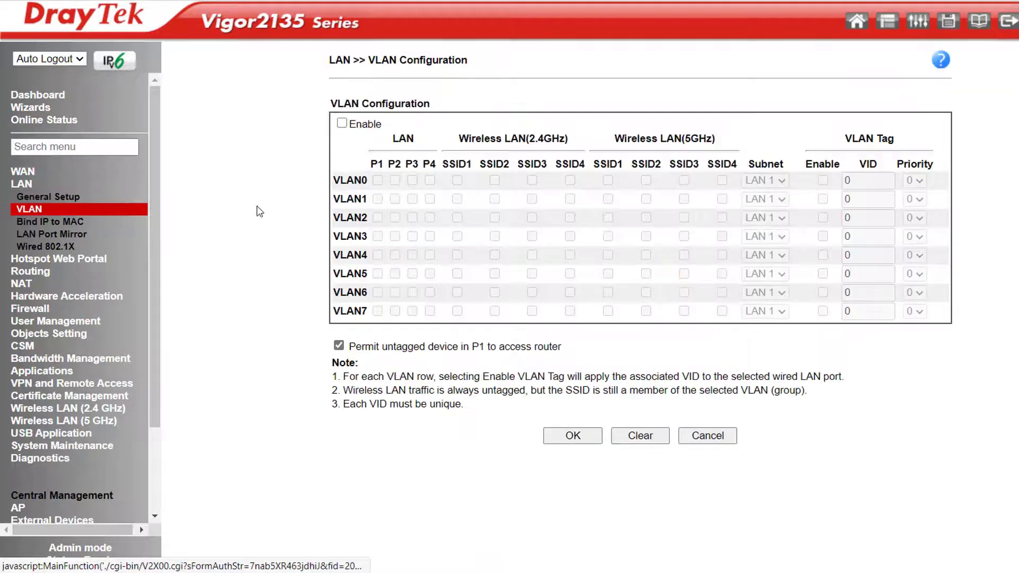
{"action": "left_click", "coordinate": [342, 125]}
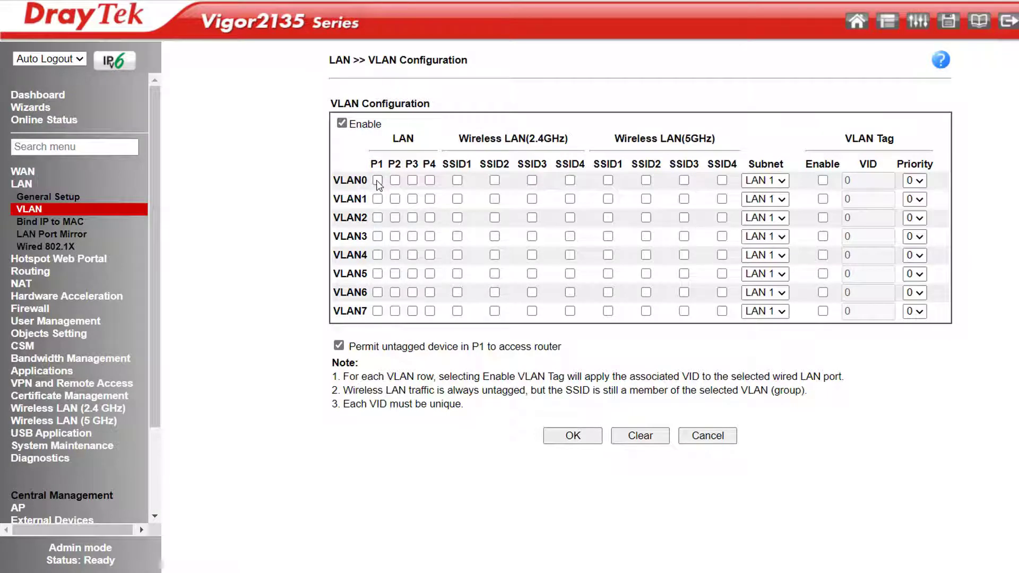
{"action": "left_click", "coordinate": [395, 180]}
{"action": "left_click", "coordinate": [412, 181]}
{"action": "left_click", "coordinate": [430, 180]}
- Assign SSID1 to SSID4 of both the 2.4GHz and 5GHz wireless LANs to VLAN1
{"action": "left_click", "coordinate": [457, 199]}
{"action": "left_click", "coordinate": [495, 199]}
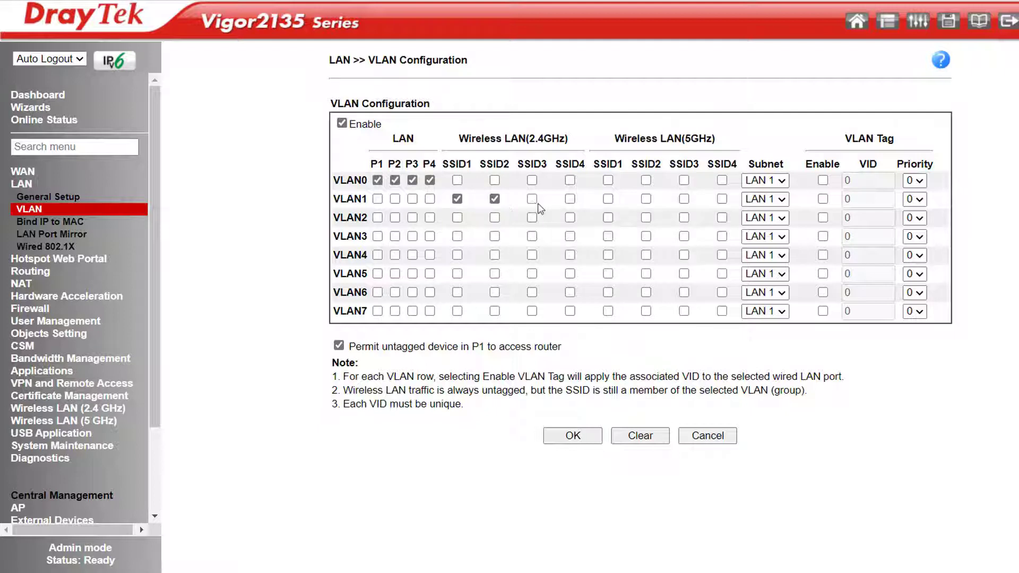
{"action": "left_click", "coordinate": [531, 199]}
{"action": "left_click", "coordinate": [569, 199]}
{"action": "left_click", "coordinate": [608, 199]}
{"action": "left_click", "coordinate": [646, 198]}
{"action": "left_click", "coordinate": [684, 199]}
{"action": "left_click", "coordinate": [721, 199]}
- Set VLAN1's subnet to LAN 2 and save the VLAN configuration
{"action": "left_click", "coordinate": [775, 199]}
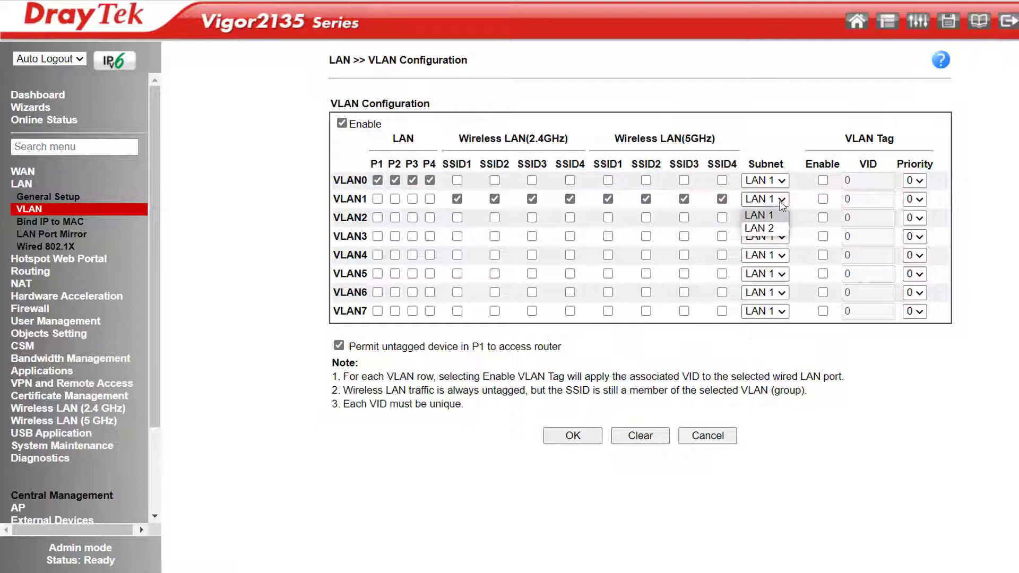
{"action": "left_click", "coordinate": [763, 228]}
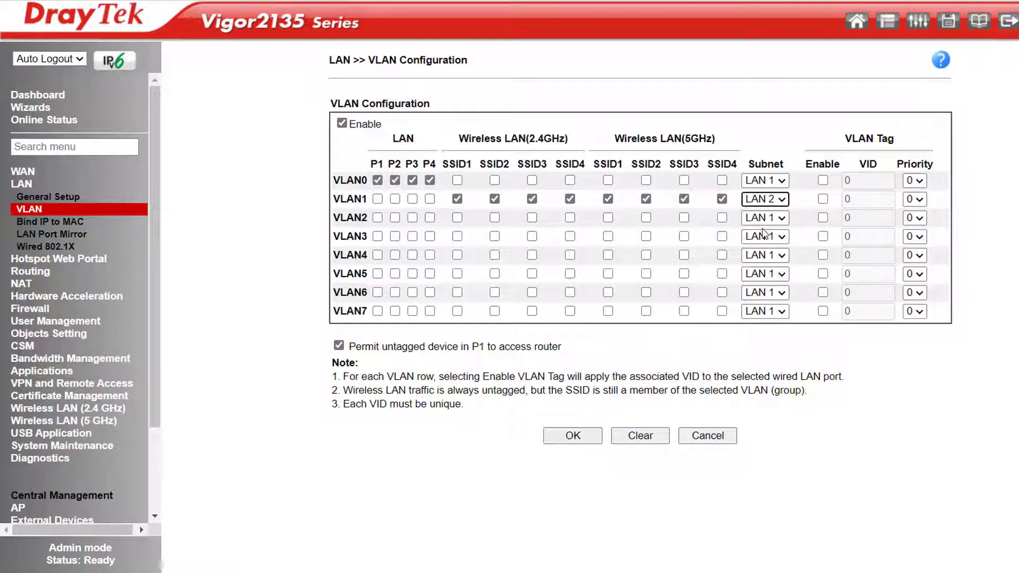
{"action": "left_click", "coordinate": [572, 436]}
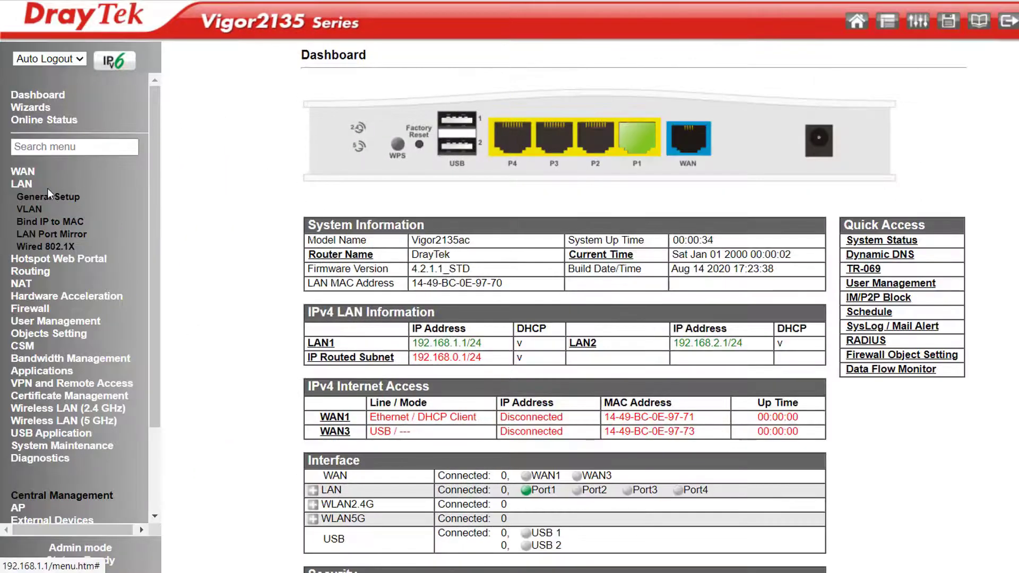
- Check the LAN 2 entry in the LAN General Setup and view the details page of LAN 1
{"action": "left_click", "coordinate": [47, 195]}
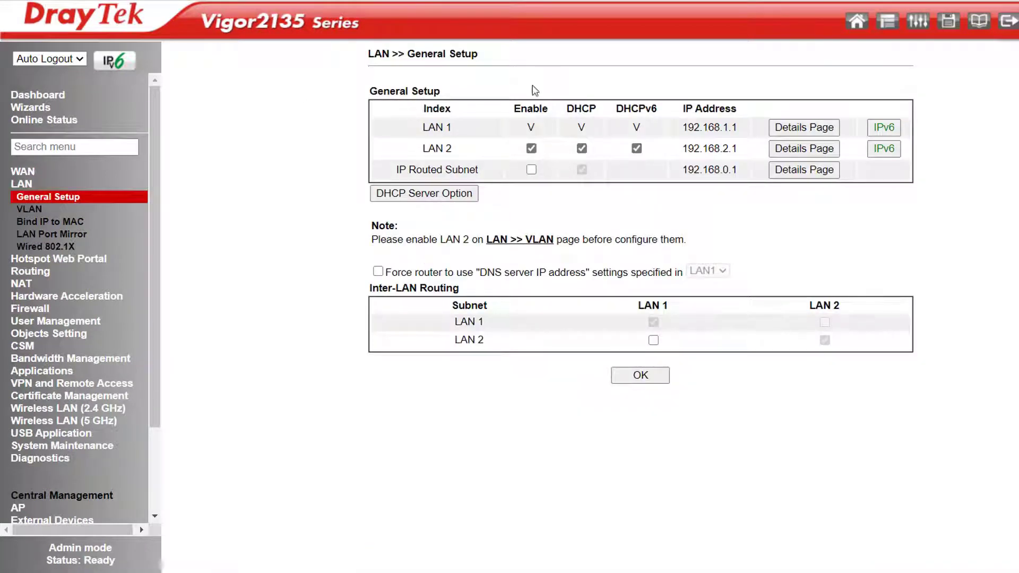
{"action": "left_click_drag", "start_coordinate": [448, 148], "coordinate": [429, 149]}
{"action": "left_click", "coordinate": [799, 128]}
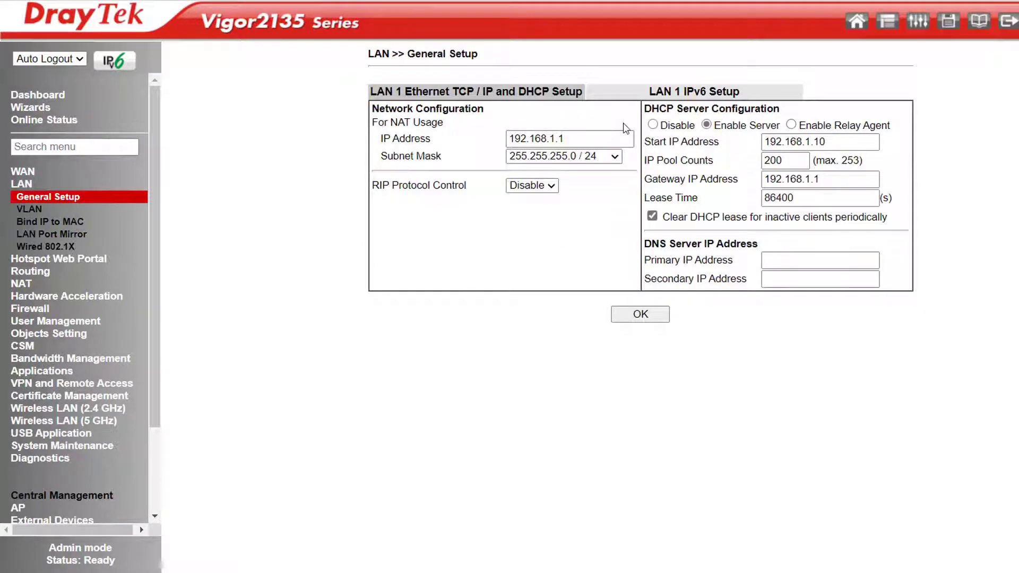
- Disable and re-enable the LAN 1 DHCP server, and view the Bind IP to MAC and LAN Port Mirror pages
{"action": "left_click", "coordinate": [653, 125]}
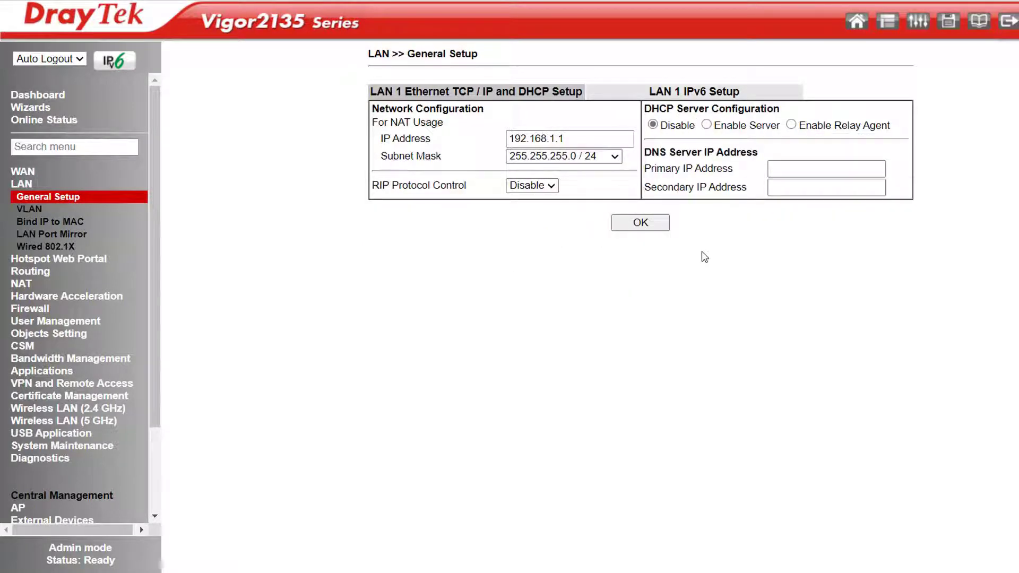
{"action": "left_click", "coordinate": [708, 127]}
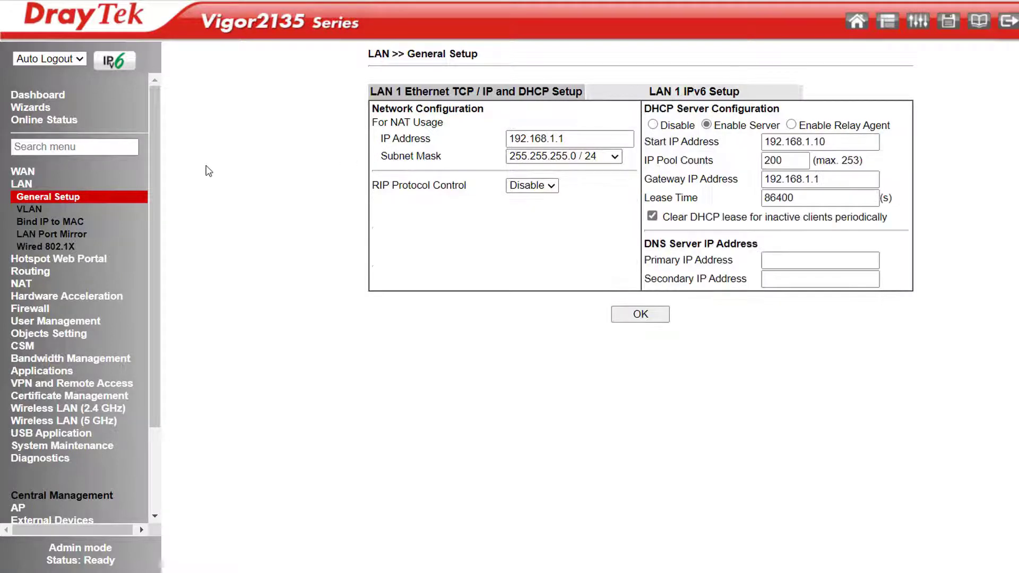
{"action": "left_click", "coordinate": [50, 221]}
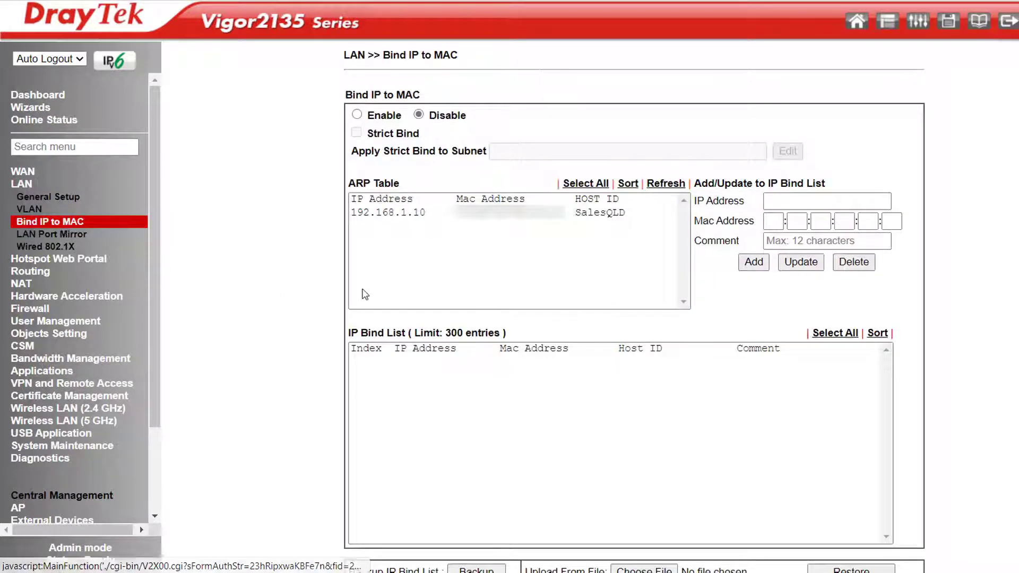
{"action": "left_click", "coordinate": [48, 234]}
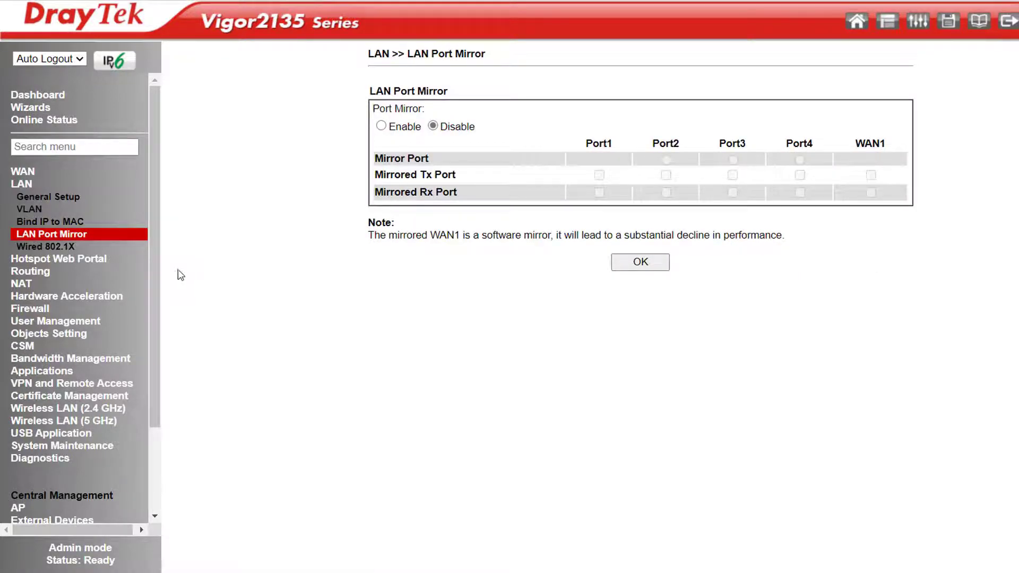
- Review the NAT settings: Port Redirection with its first entry, DMZ Host, Open Ports, Port Triggering and ALG
{"action": "left_click", "coordinate": [24, 283]}
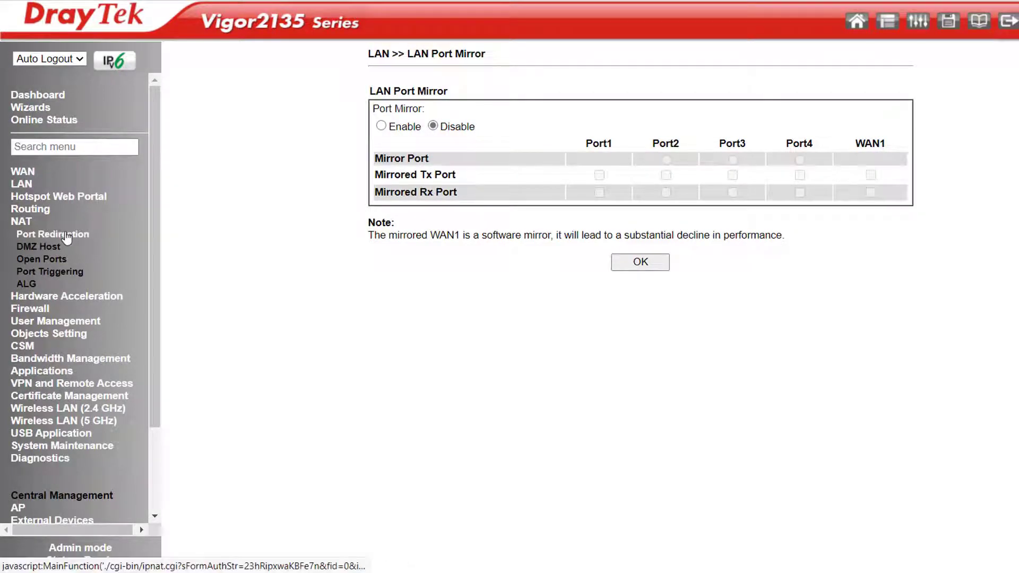
{"action": "left_click", "coordinate": [66, 236]}
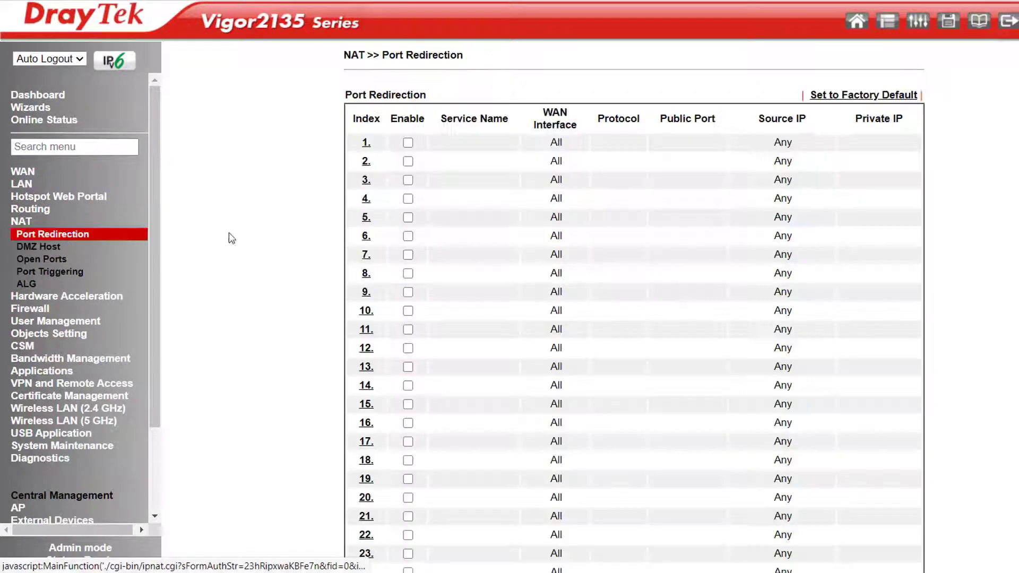
{"action": "left_click", "coordinate": [365, 143]}
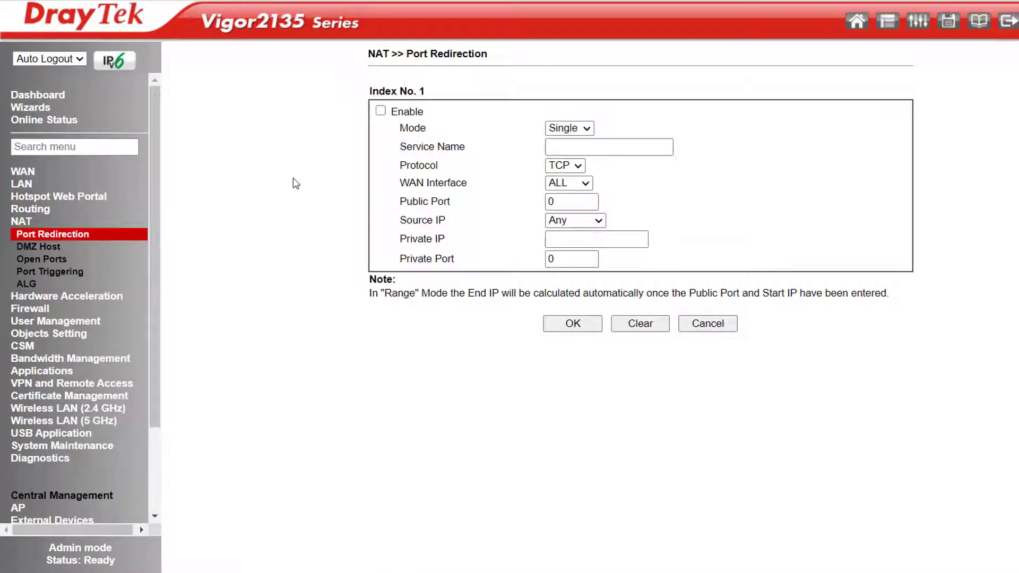
{"action": "left_click", "coordinate": [50, 248]}
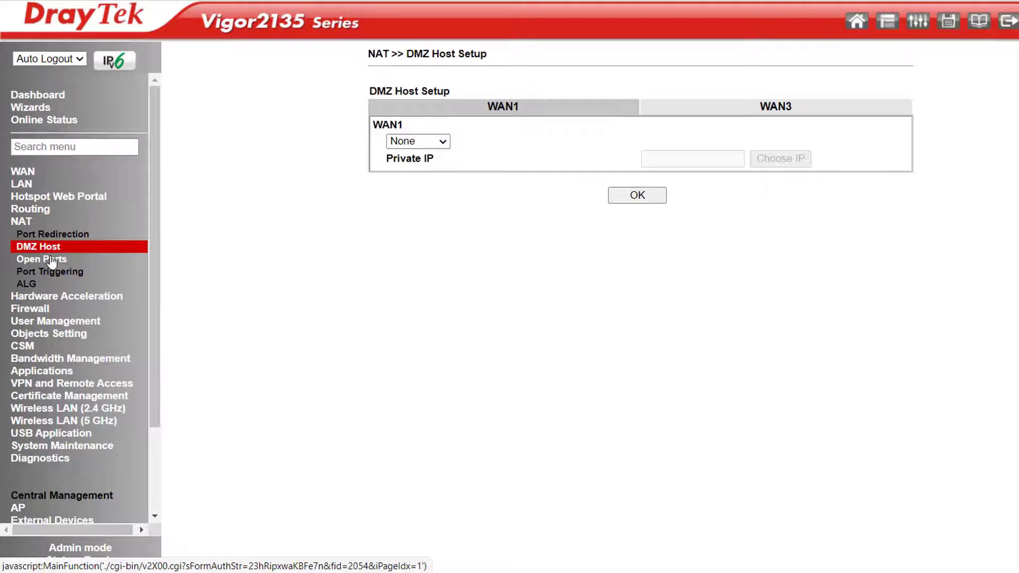
{"action": "left_click", "coordinate": [52, 260]}
{"action": "left_click", "coordinate": [37, 272]}
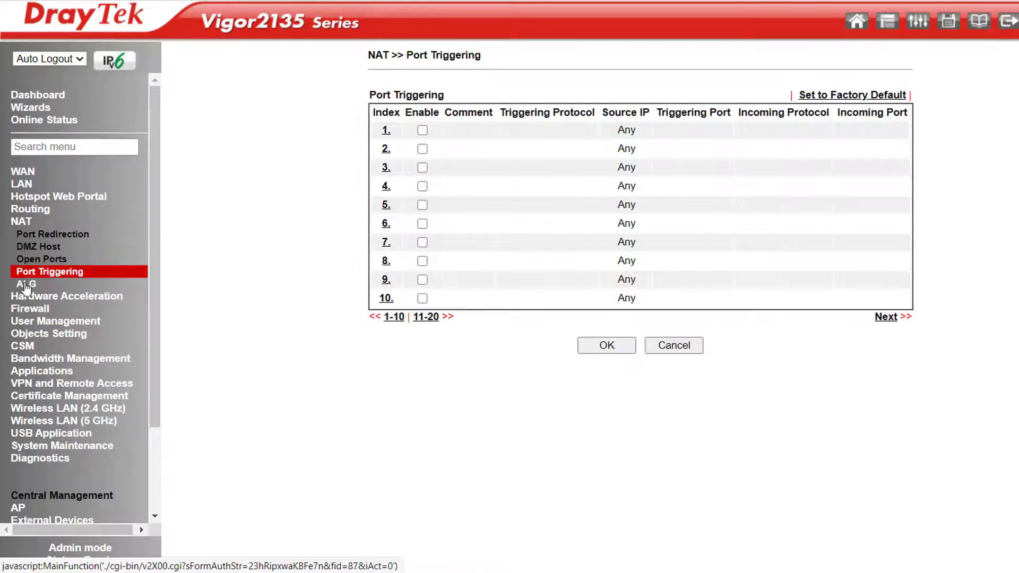
{"action": "left_click", "coordinate": [25, 285]}
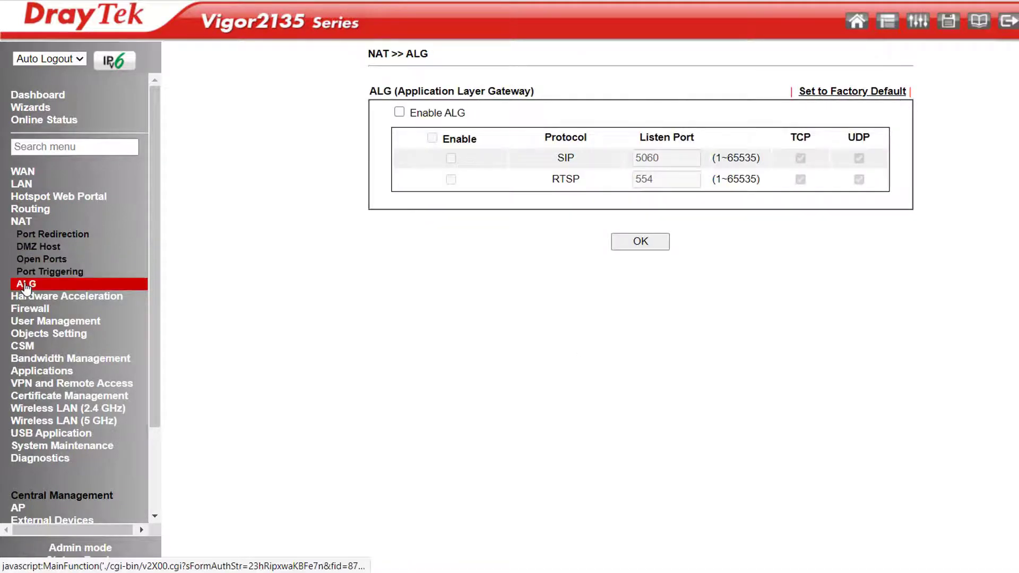
- Set Hardware Acceleration to Enable and select NAT with both the TCP and UDP protocols
{"action": "left_click", "coordinate": [114, 296]}
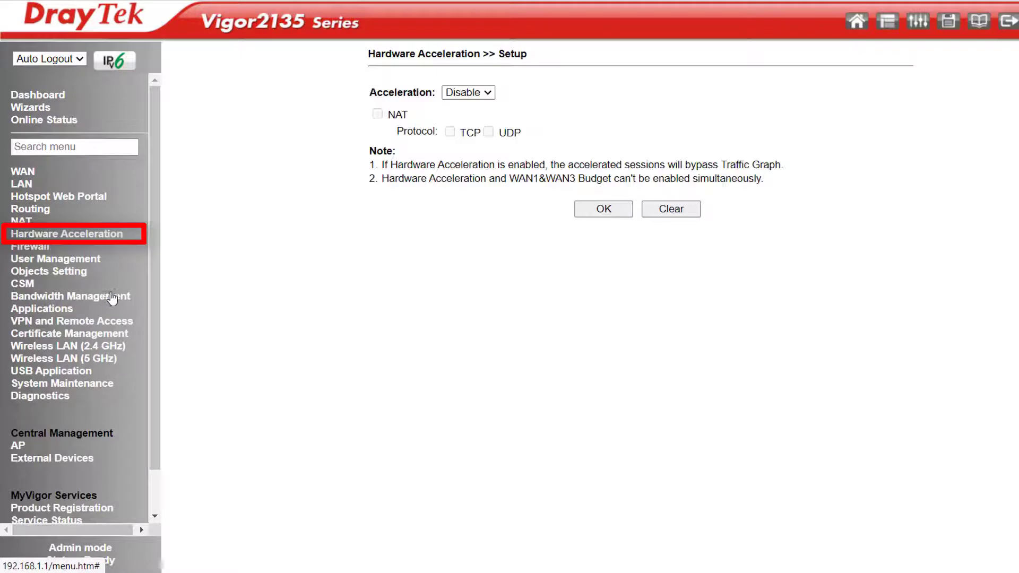
{"action": "left_click", "coordinate": [486, 93]}
{"action": "left_click", "coordinate": [458, 118]}
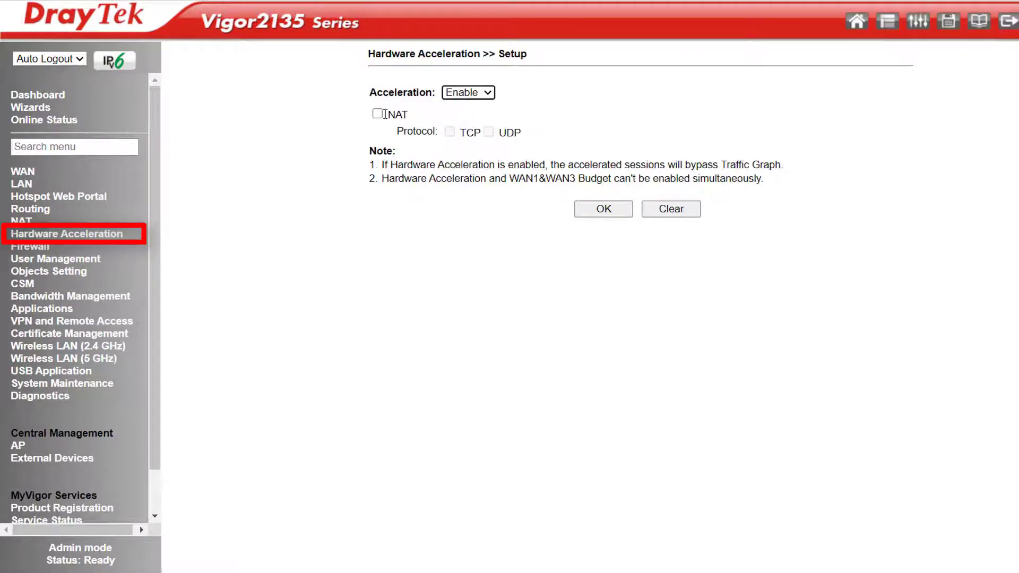
{"action": "left_click", "coordinate": [393, 115]}
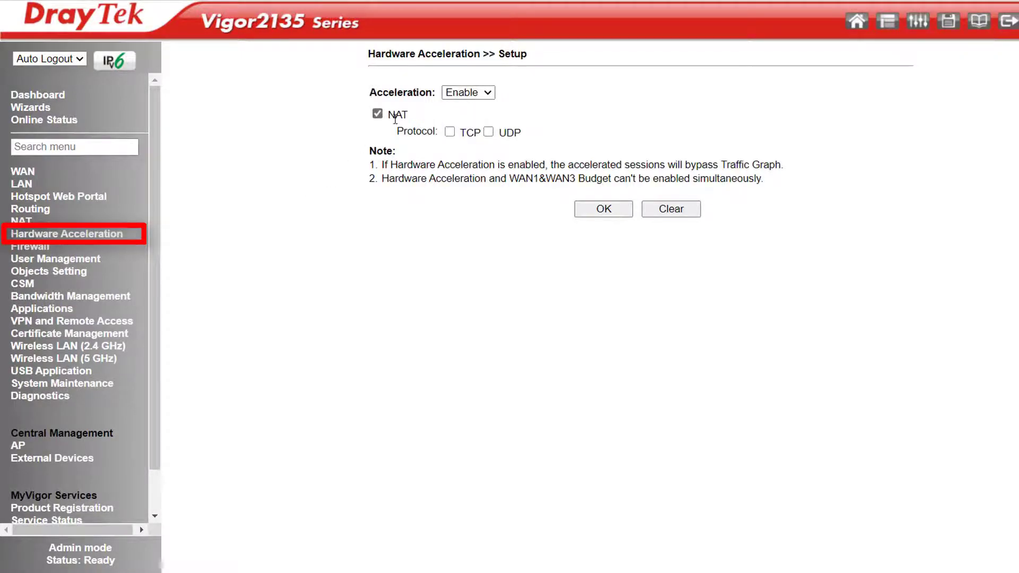
{"action": "left_click", "coordinate": [449, 132]}
{"action": "left_click", "coordinate": [488, 133]}
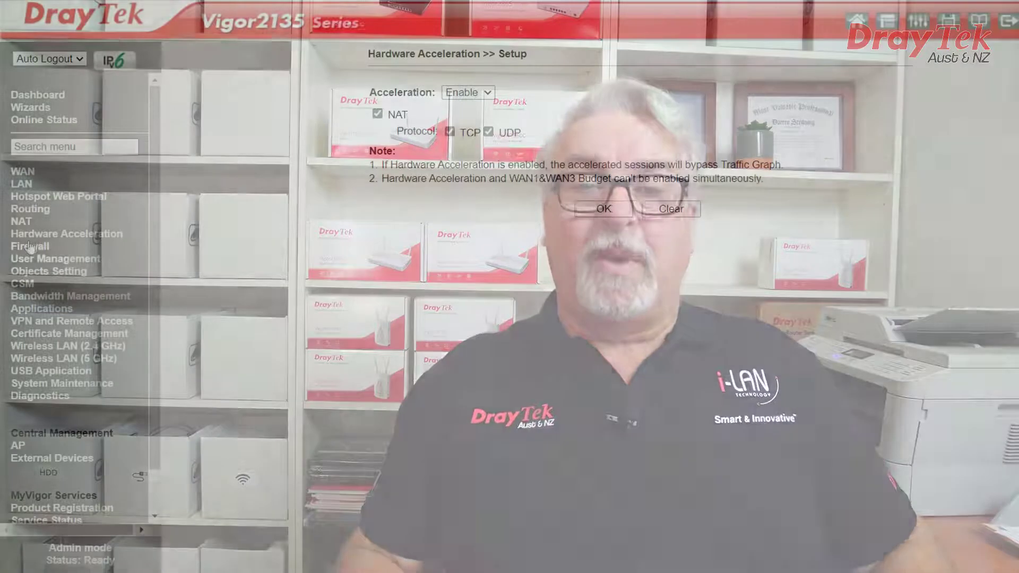
- Look over the Firewall and Objects Setting options and view the CSM pages from APP Enforcement Profile to Web Content Filter Profile
{"action": "left_click", "coordinate": [30, 246]}
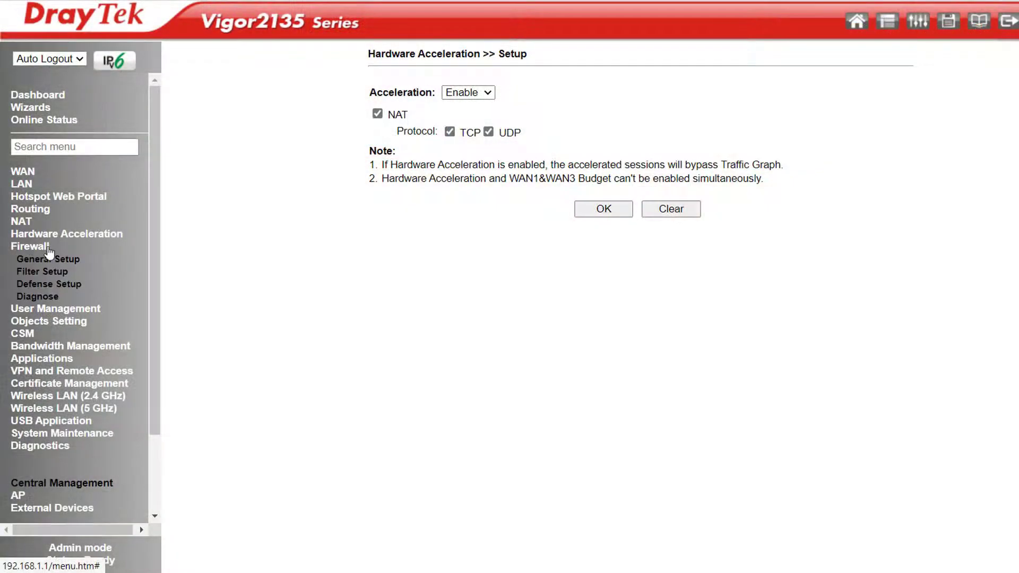
{"action": "left_click", "coordinate": [40, 321]}
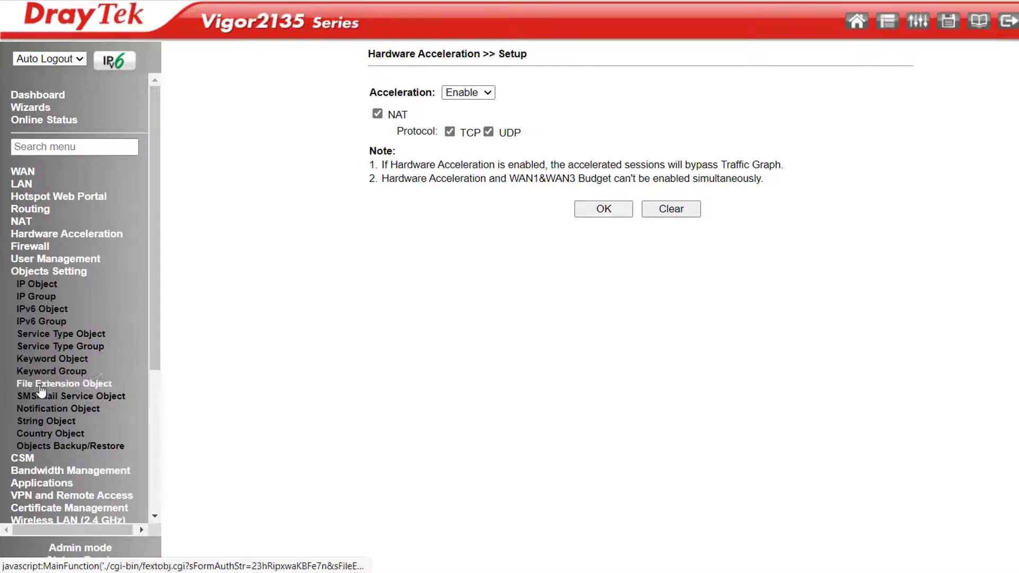
{"action": "left_click", "coordinate": [26, 458]}
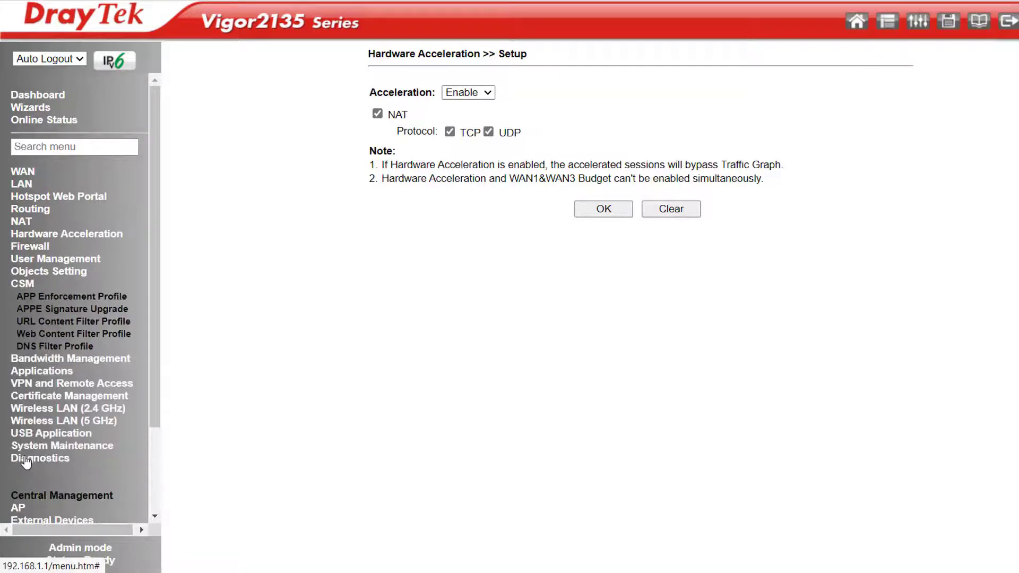
{"action": "left_click", "coordinate": [85, 297]}
{"action": "left_click", "coordinate": [79, 309]}
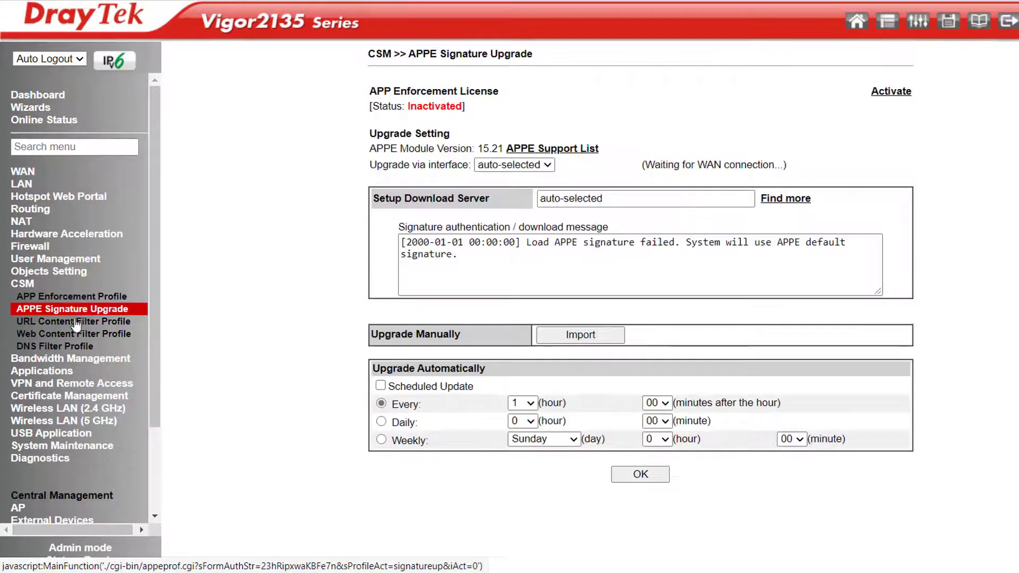
{"action": "left_click", "coordinate": [76, 321]}
{"action": "left_click", "coordinate": [74, 335]}
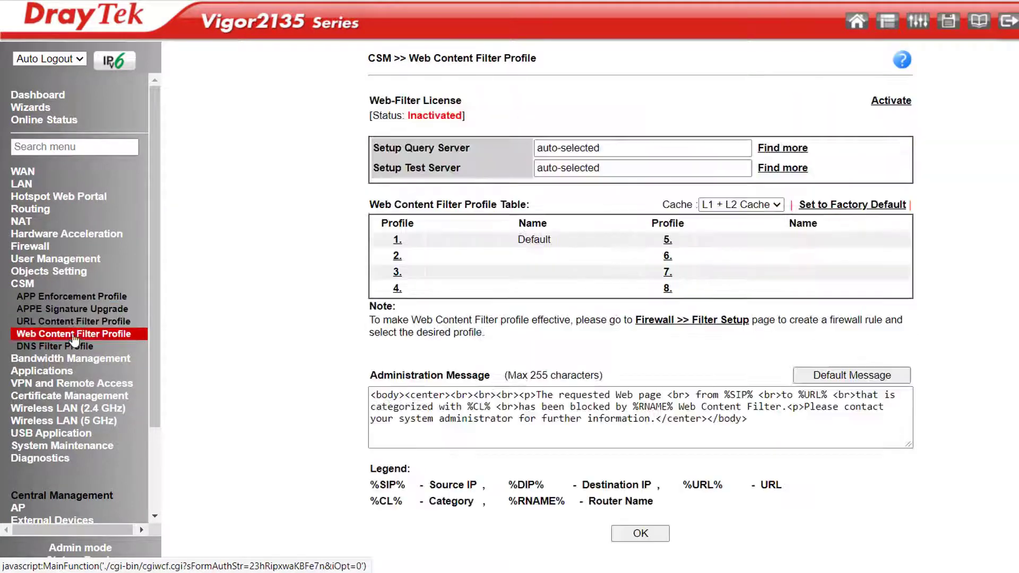
- View the Sessions Limit, Bandwidth Limit and Quality of Service pages under Bandwidth Management
{"action": "left_click", "coordinate": [64, 358]}
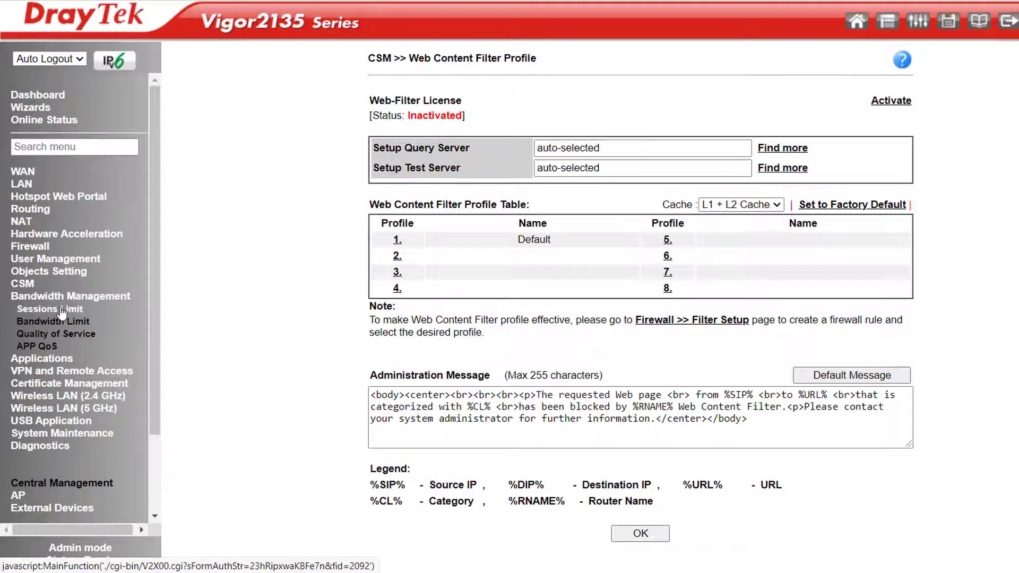
{"action": "left_click", "coordinate": [62, 309]}
{"action": "left_click", "coordinate": [61, 322]}
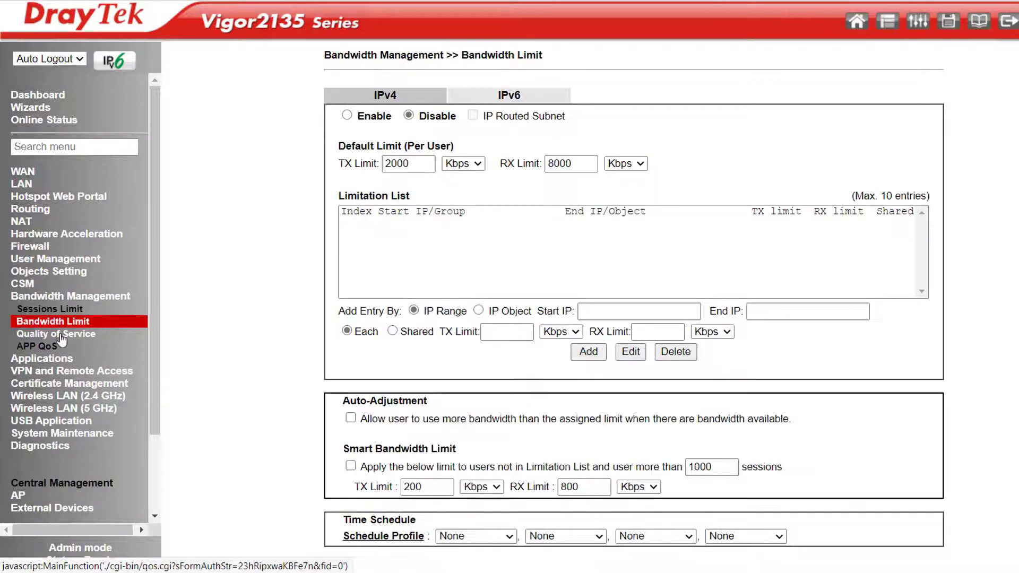
{"action": "left_click", "coordinate": [63, 335]}
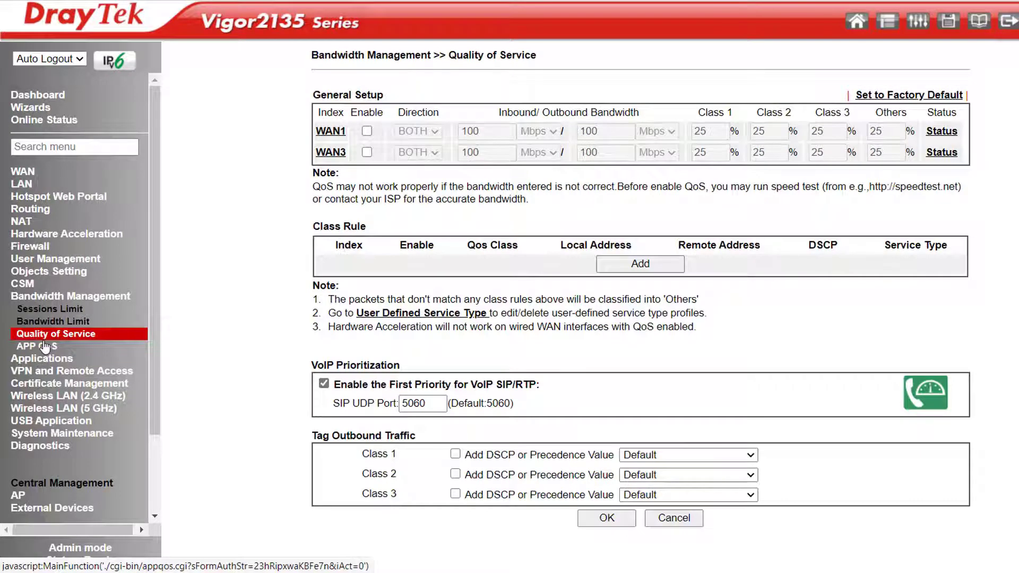
- Enable APP QoS and select Facebook/Instagram, LINE and LinkedIn in the Instant Message group
{"action": "left_click", "coordinate": [45, 347]}
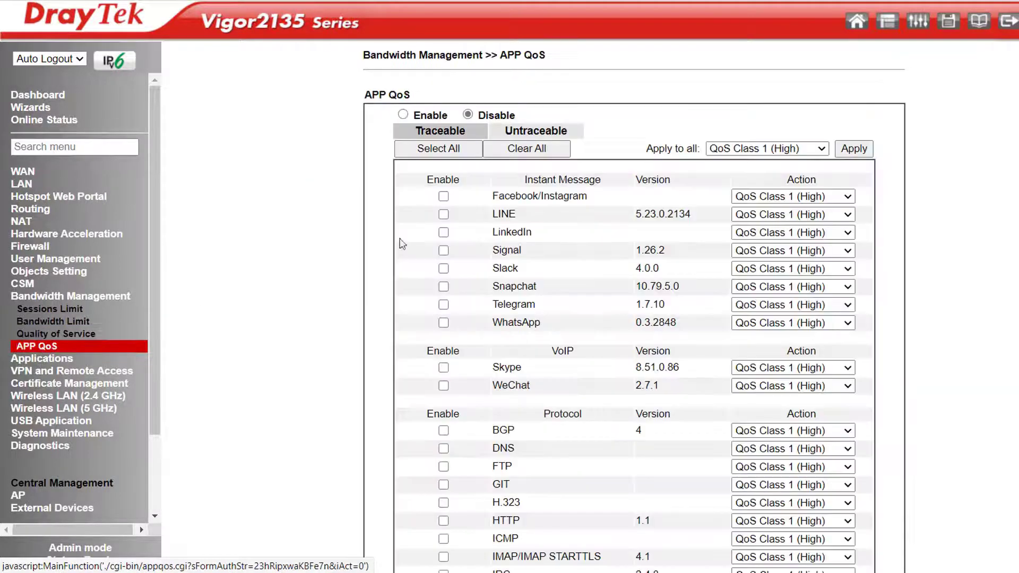
{"action": "left_click", "coordinate": [403, 114]}
{"action": "left_click", "coordinate": [443, 197]}
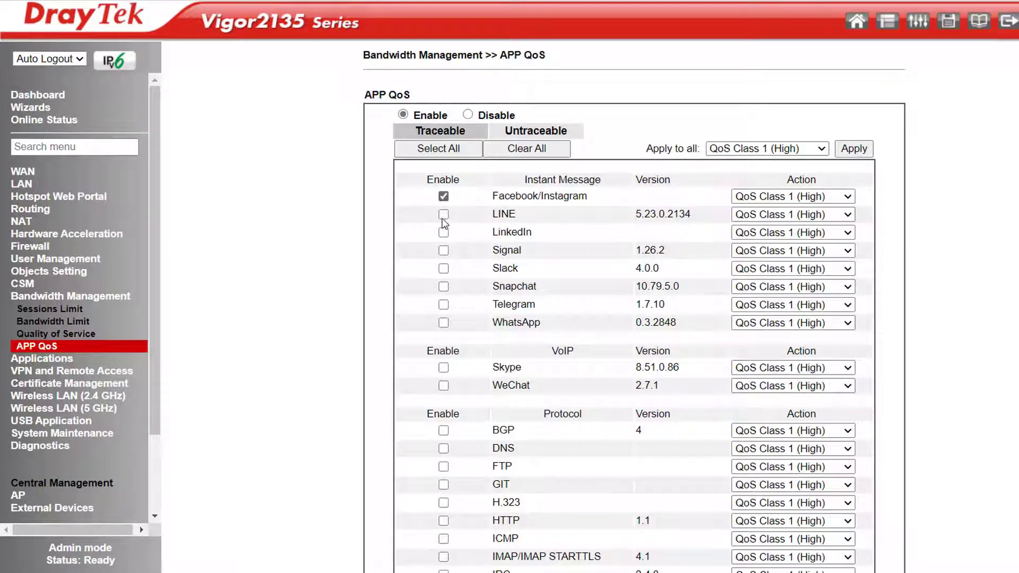
{"action": "left_click", "coordinate": [444, 231]}
- Review the VPN and Remote Access options, including the Remote Dial-in User accounts and the LAN-to-LAN profile list
{"action": "left_click", "coordinate": [88, 367]}
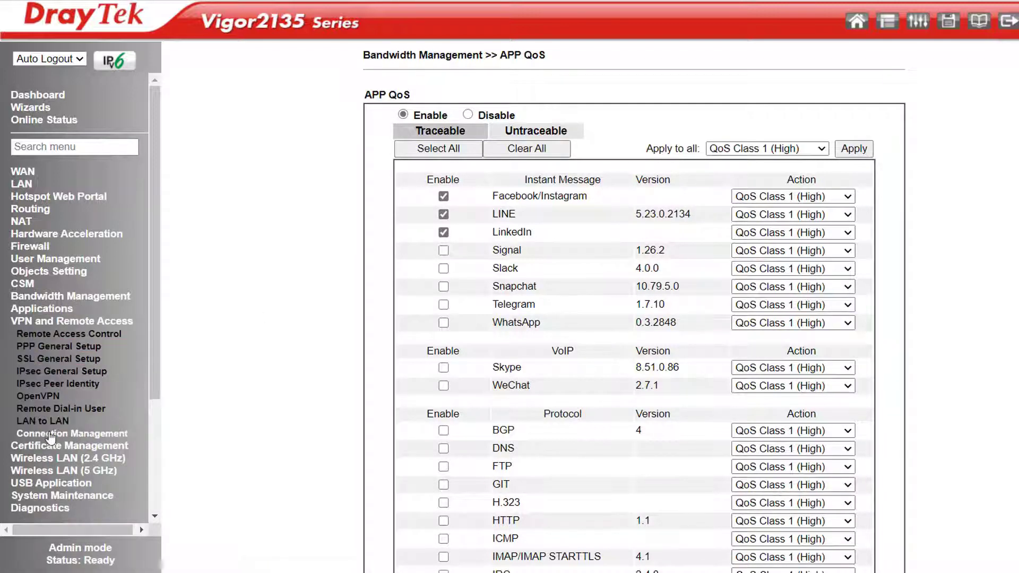
{"action": "left_click", "coordinate": [63, 410]}
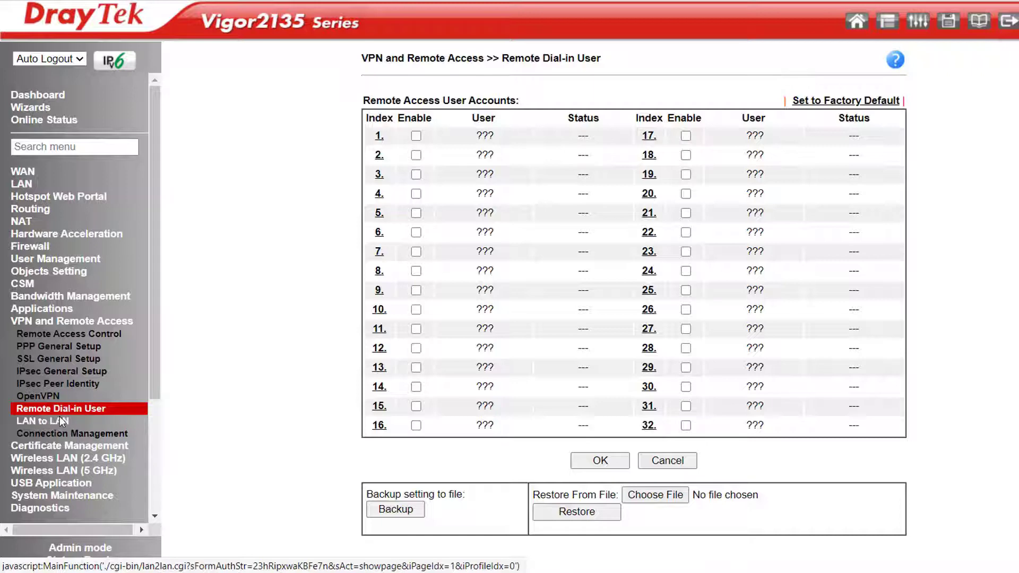
{"action": "left_click", "coordinate": [61, 422]}
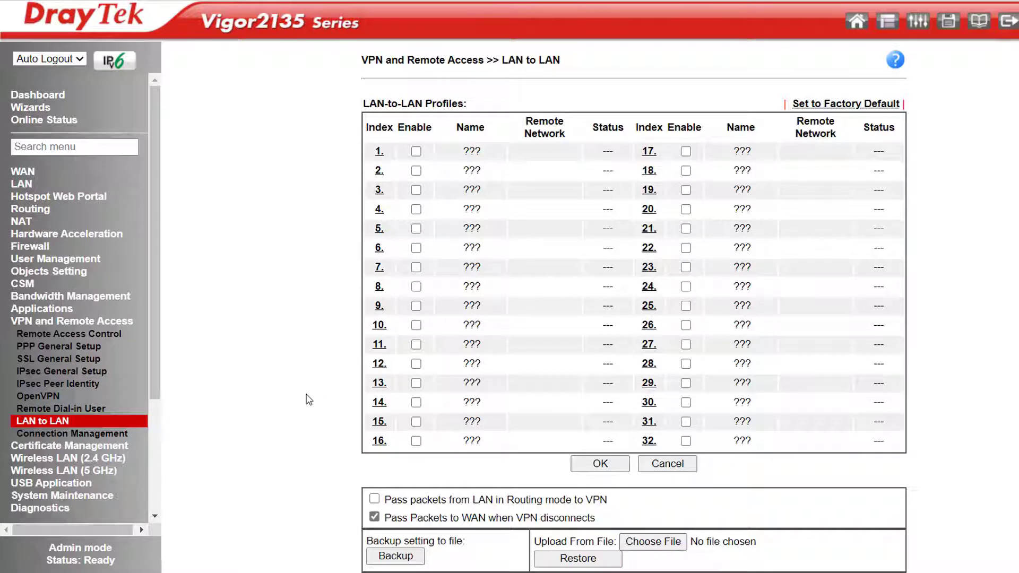
- Enable LAN-to-LAN VPN profile 1 and choose SSL Tunnel as its dial-out VPN server type
{"action": "left_click", "coordinate": [378, 153]}
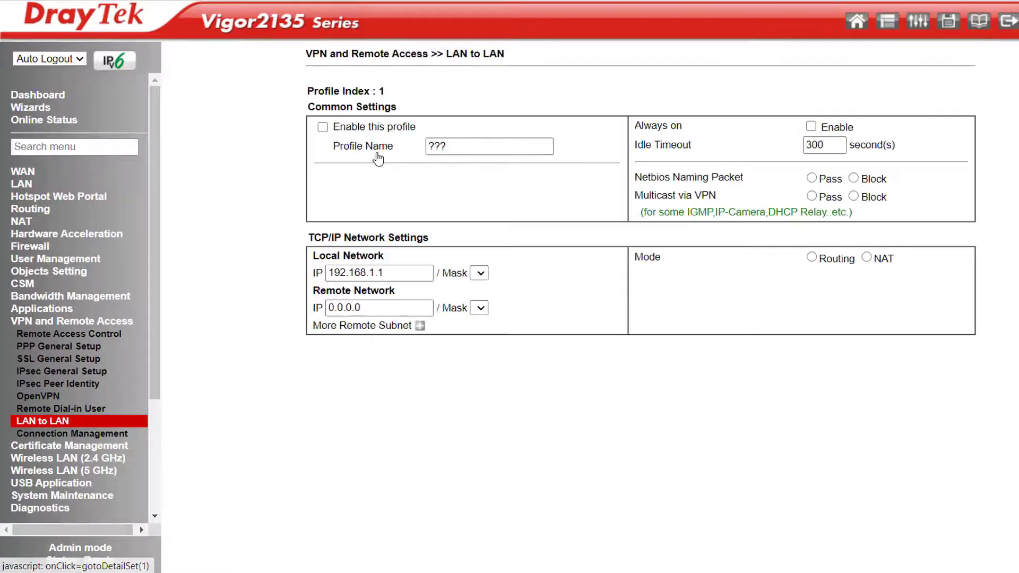
{"action": "left_click", "coordinate": [316, 127]}
{"action": "left_click", "coordinate": [320, 331]}
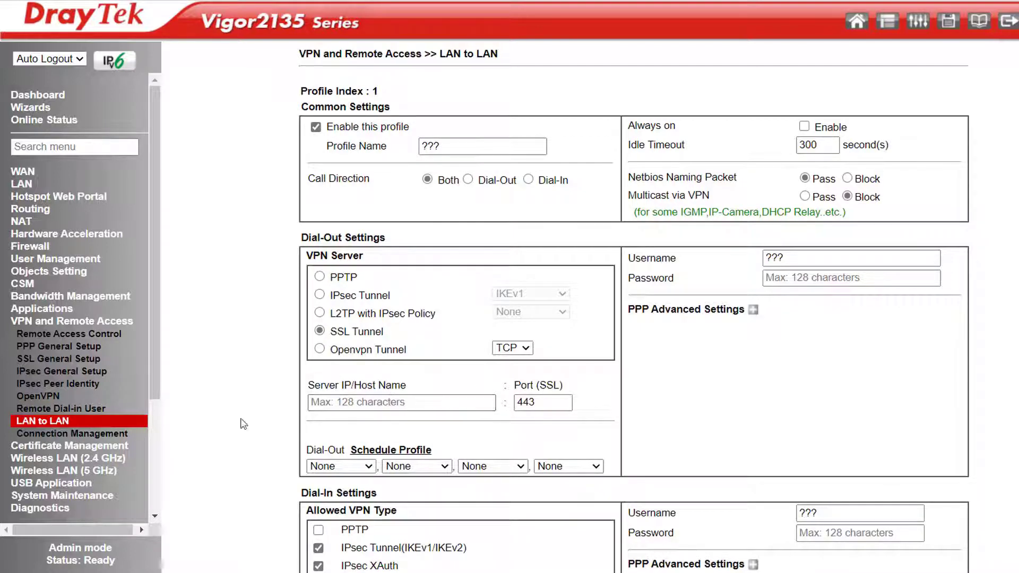
- Review the radio modes in the Wireless LAN (2.4 GHz) General Setup and set the channel to Auto
{"action": "left_click", "coordinate": [94, 459]}
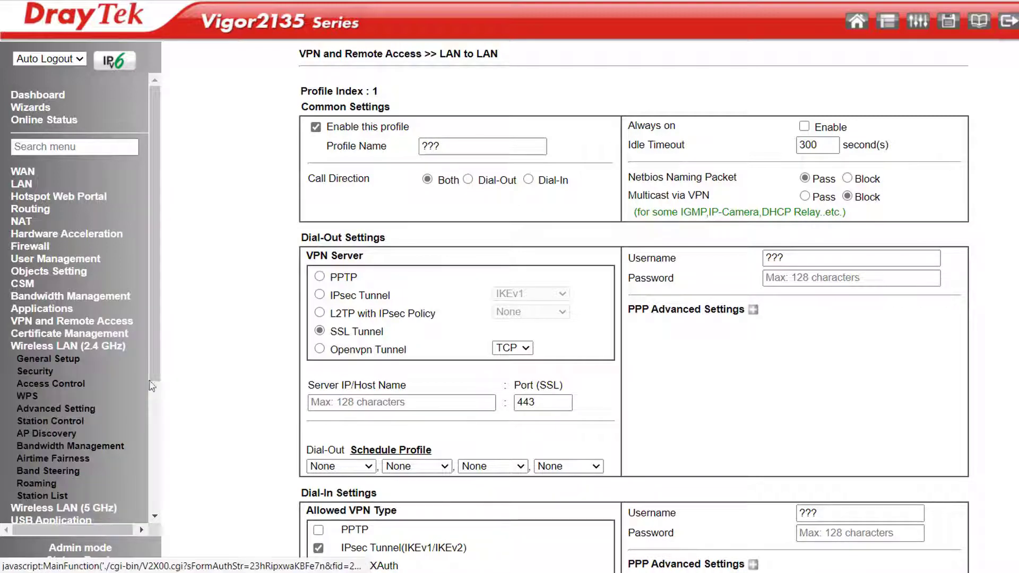
{"action": "left_click_drag", "start_coordinate": [152, 348], "coordinate": [145, 377]}
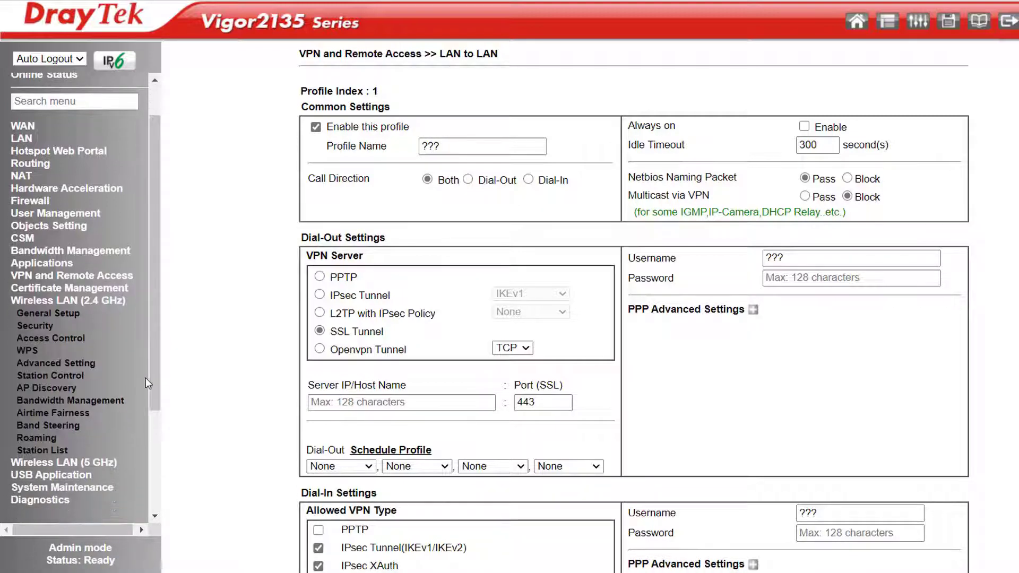
{"action": "left_click", "coordinate": [73, 314]}
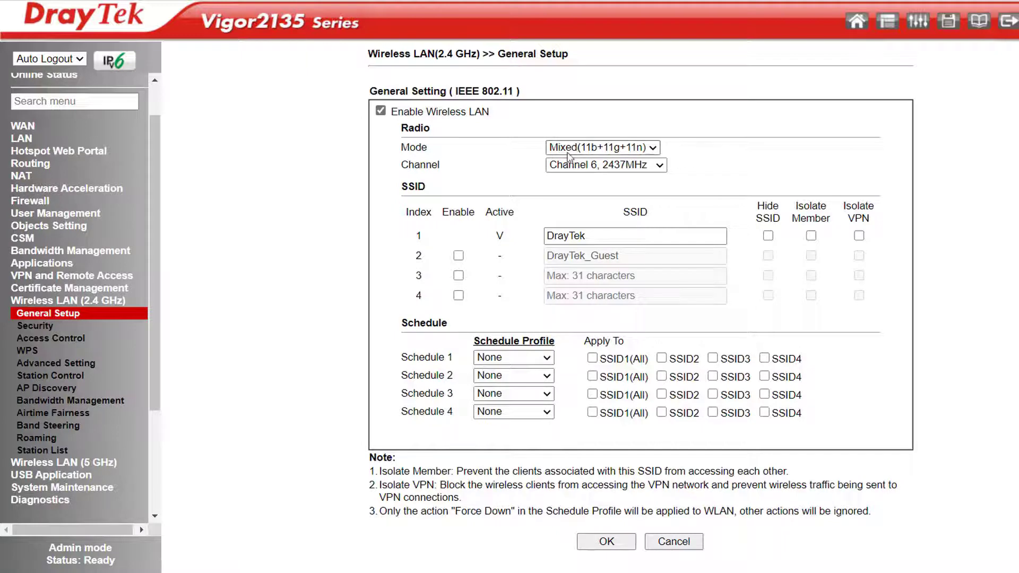
{"action": "left_click", "coordinate": [655, 149]}
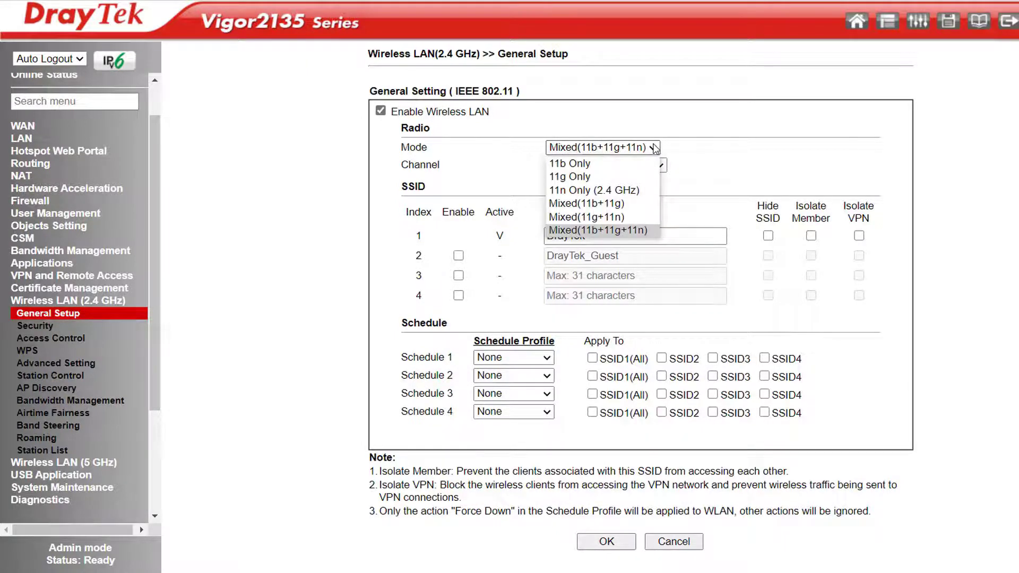
{"action": "left_click", "coordinate": [655, 149]}
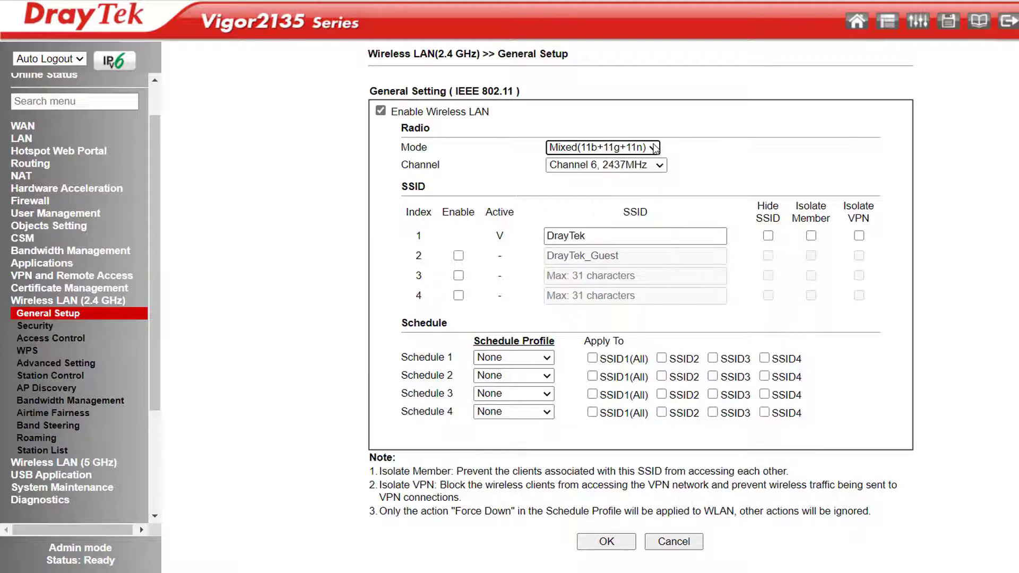
{"action": "left_click", "coordinate": [662, 171]}
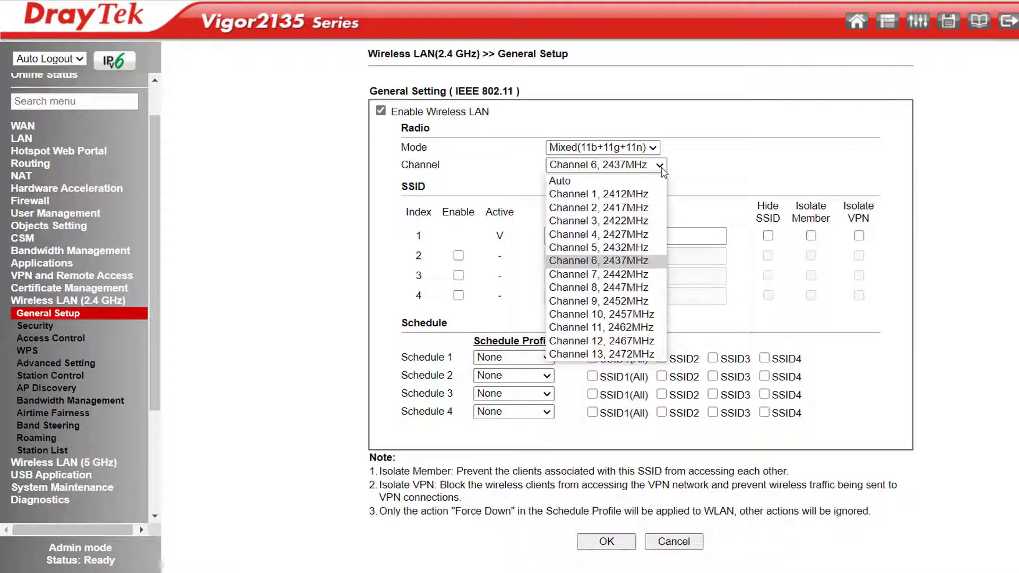
{"action": "left_click", "coordinate": [569, 180]}
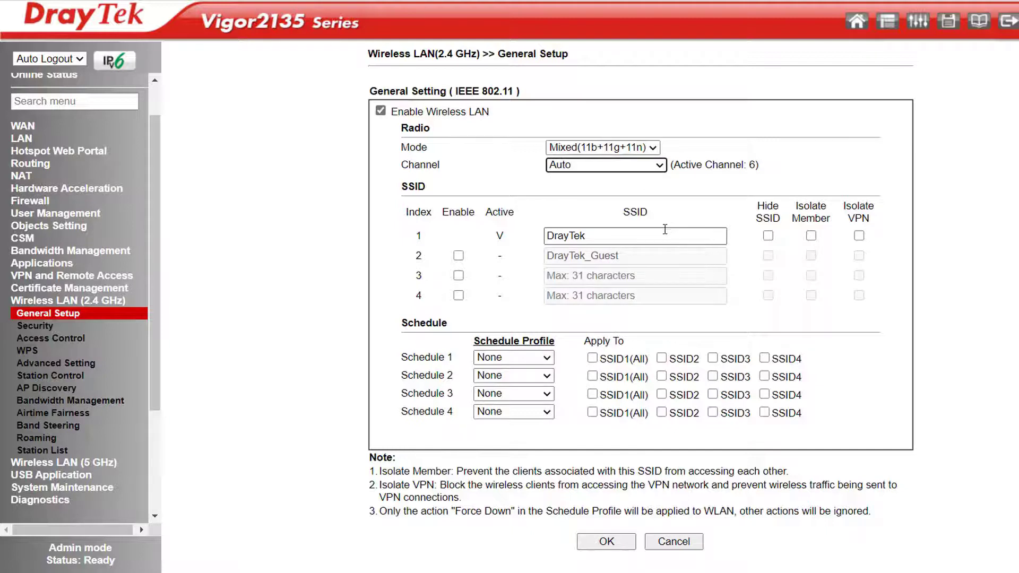
- Scan for nearby access points with the 2.4 GHz wireless LAN's AP Discovery
{"action": "left_click", "coordinate": [53, 390]}
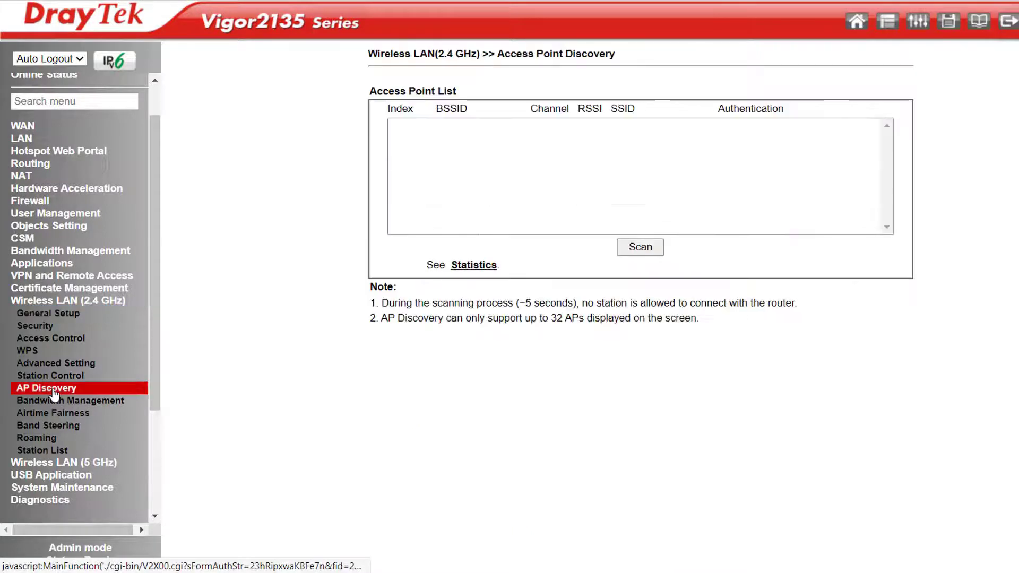
{"action": "left_click", "coordinate": [639, 251]}
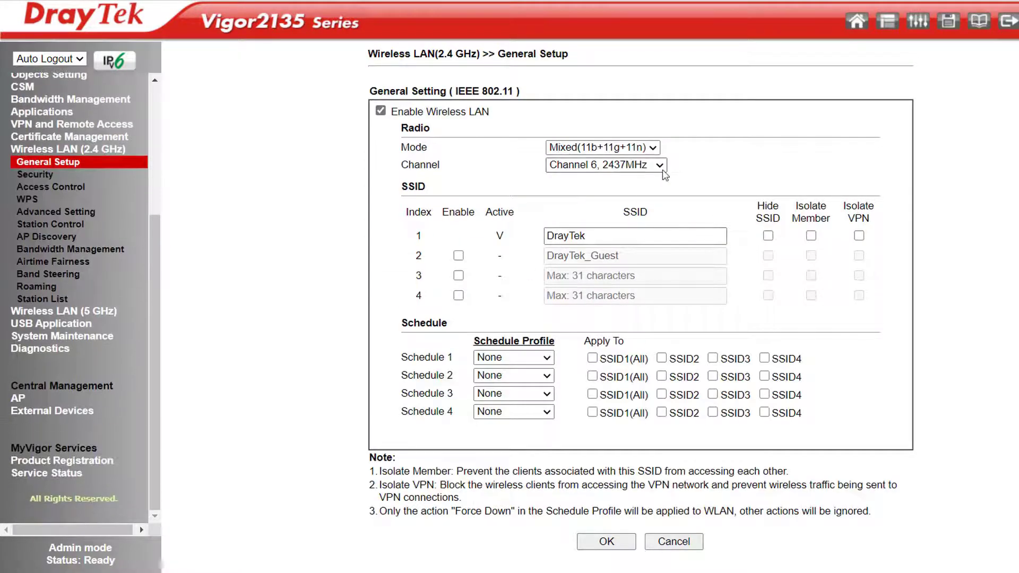
- Set the 2.4 GHz wireless channel to Channel 9, 2452MHz and enable the DrayTek_Guest SSID
{"action": "left_click", "coordinate": [661, 167]}
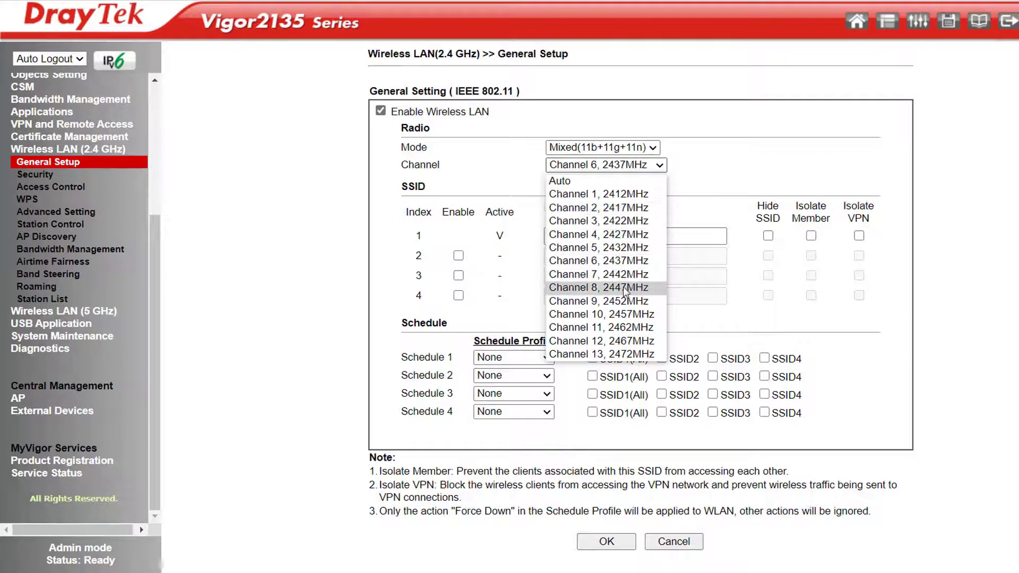
{"action": "left_click", "coordinate": [618, 300]}
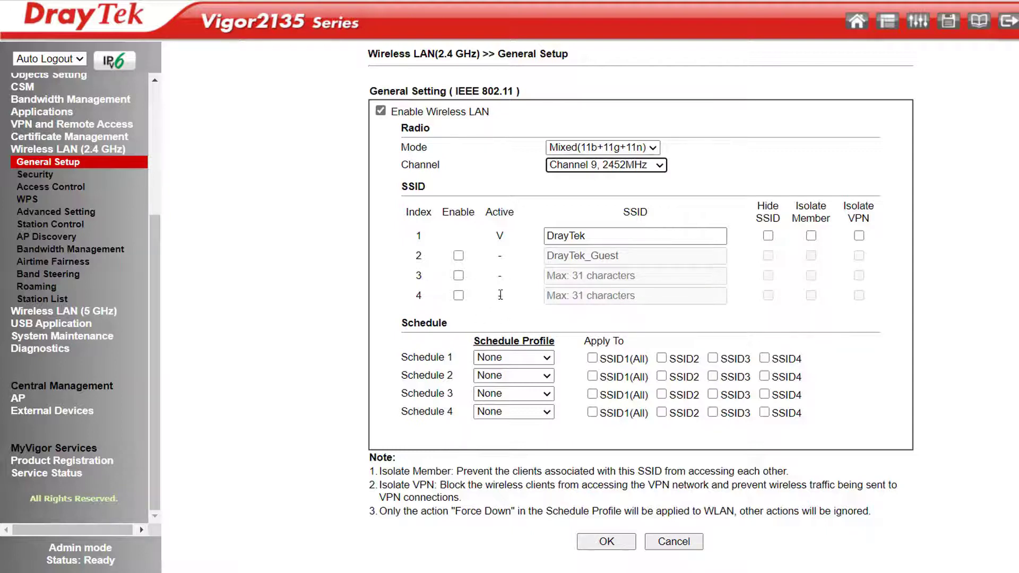
{"action": "left_click", "coordinate": [458, 256]}
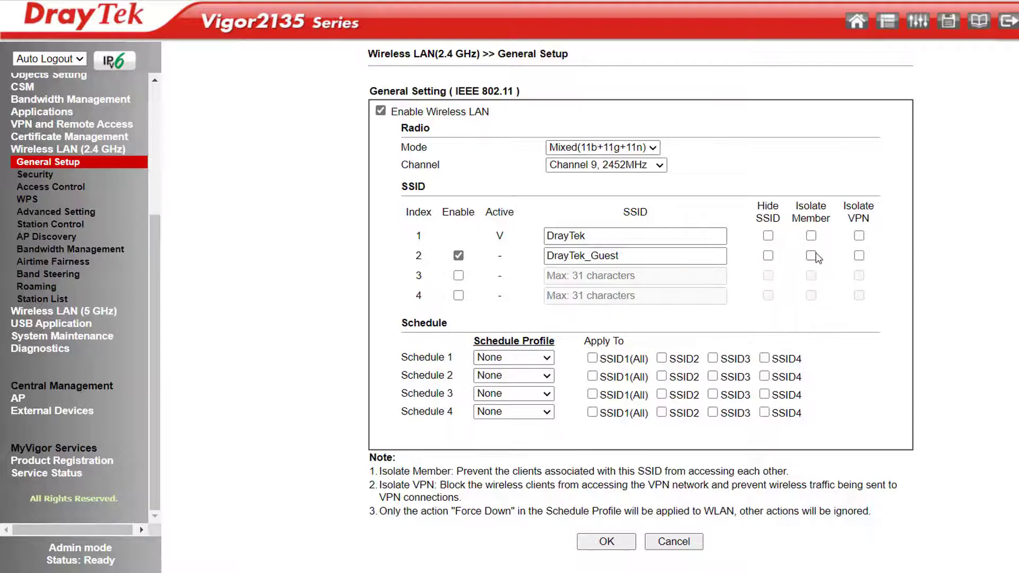
- Start WPS push-button configuration for the 2.4 GHz wireless LAN and accept the wait for client requests
{"action": "left_click", "coordinate": [28, 200]}
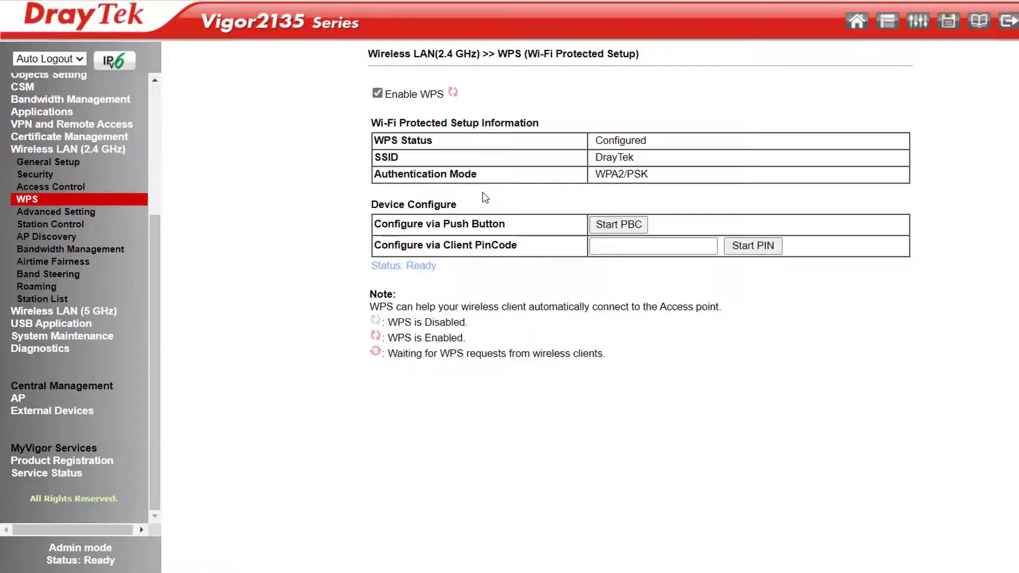
{"action": "left_click", "coordinate": [621, 227]}
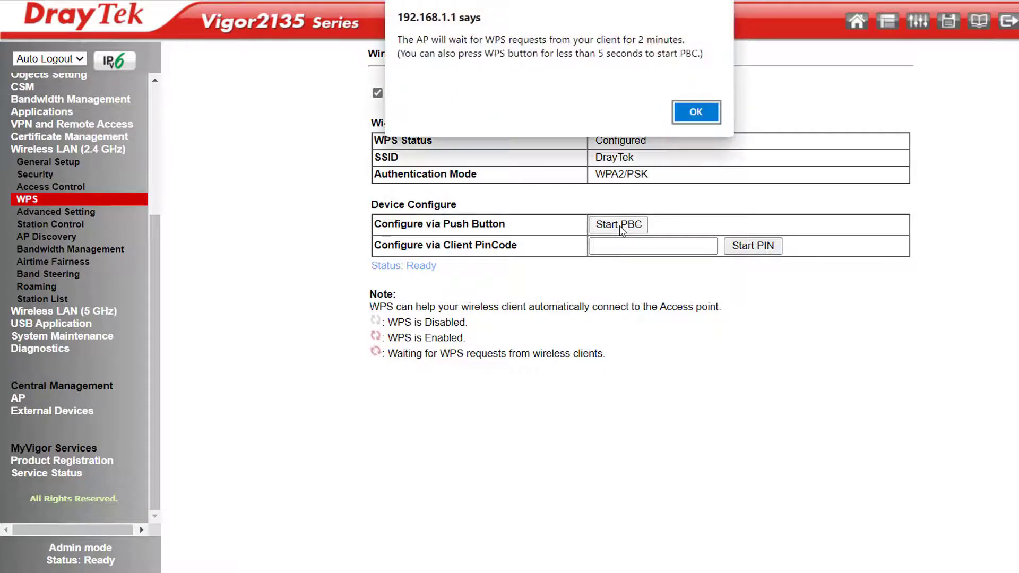
{"action": "left_click", "coordinate": [704, 113]}
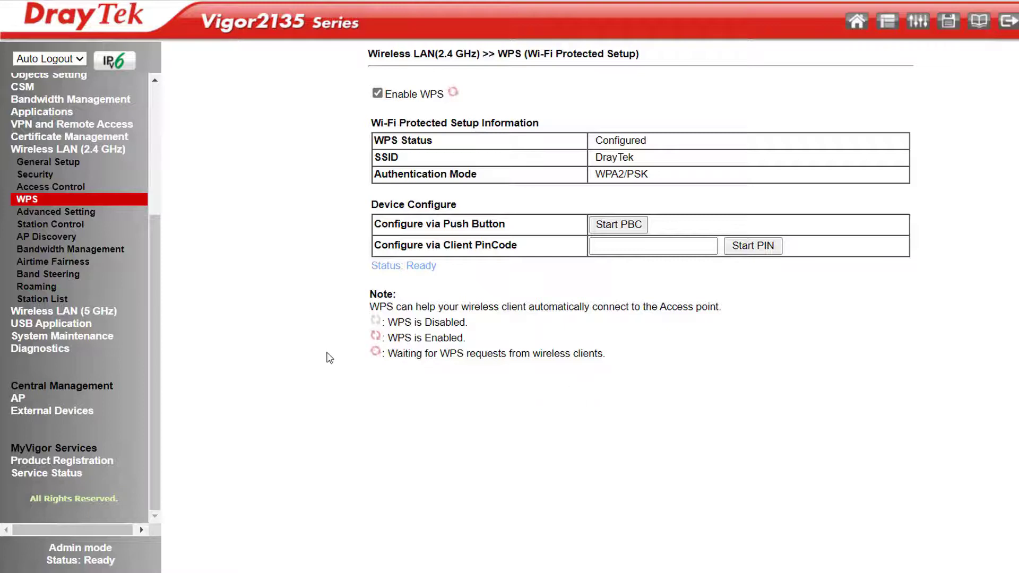
- Enable Airtime Fairness and Band Steering for the 2.4 GHz wireless LAN
{"action": "left_click", "coordinate": [63, 263]}
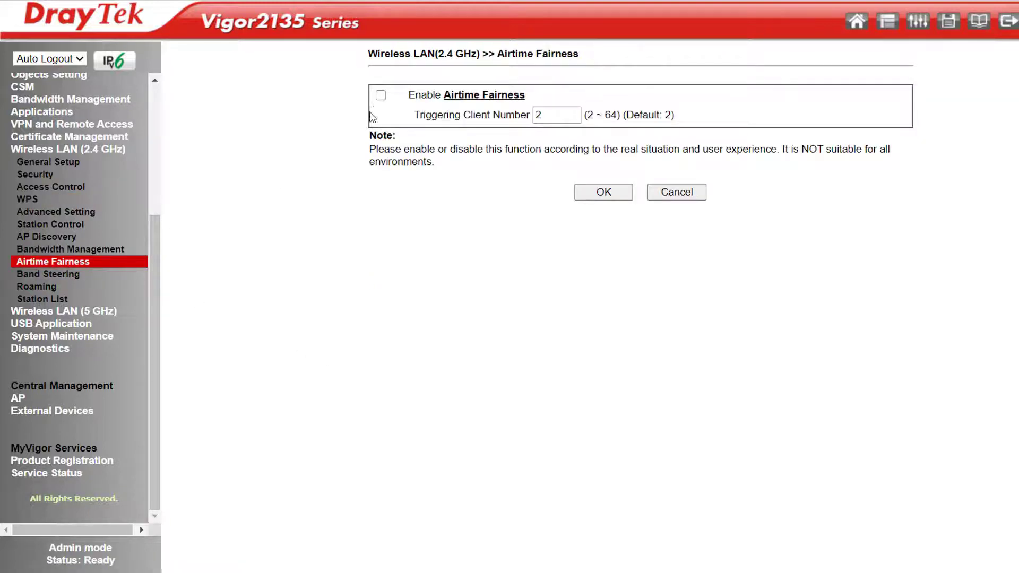
{"action": "left_click", "coordinate": [381, 96]}
{"action": "left_click_drag", "start_coordinate": [569, 113], "coordinate": [515, 110]}
{"action": "left_click", "coordinate": [491, 262]}
{"action": "left_click", "coordinate": [58, 275]}
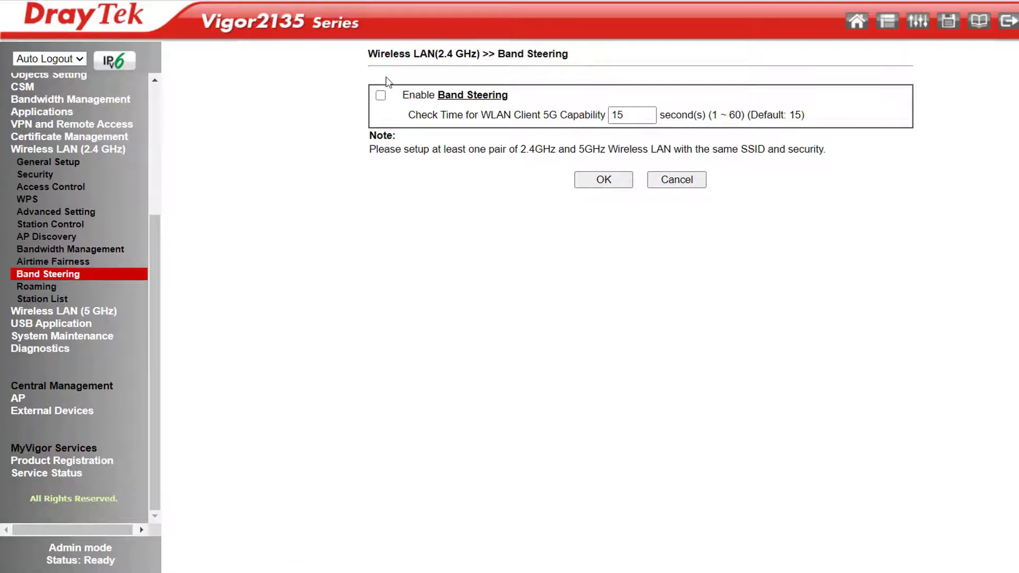
{"action": "left_click", "coordinate": [381, 95]}
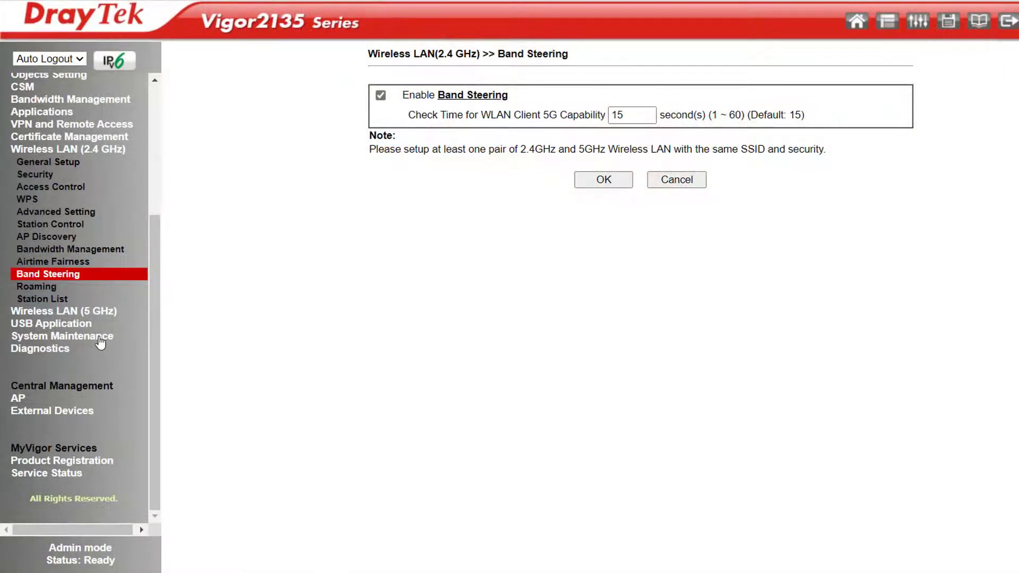
- View the Reboot System and Firmware Upgrade pages under System Maintenance
{"action": "left_click", "coordinate": [100, 342]}
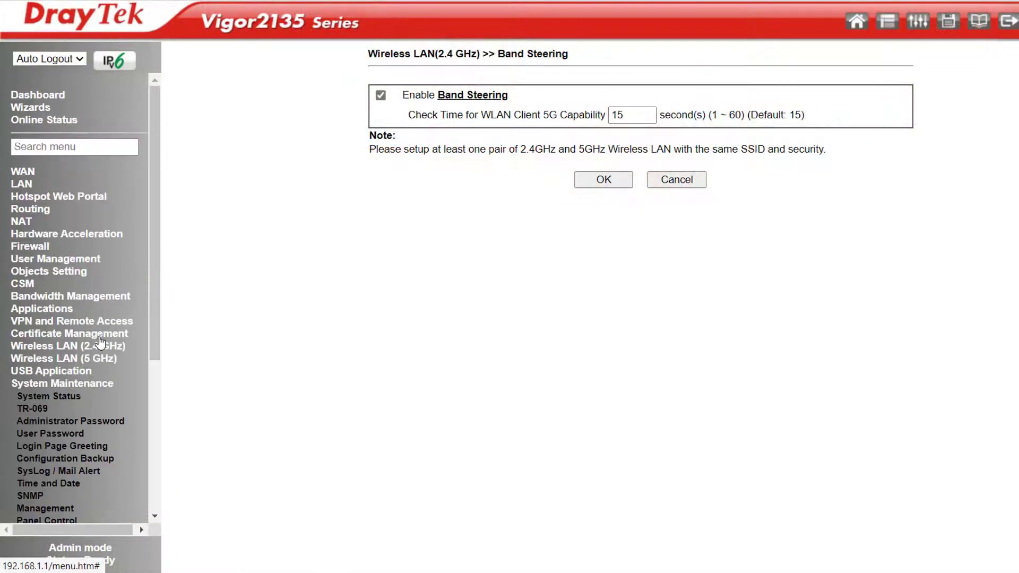
{"action": "scroll", "coordinate": [99, 342], "scroll_direction": "down", "scroll_amount": 4}
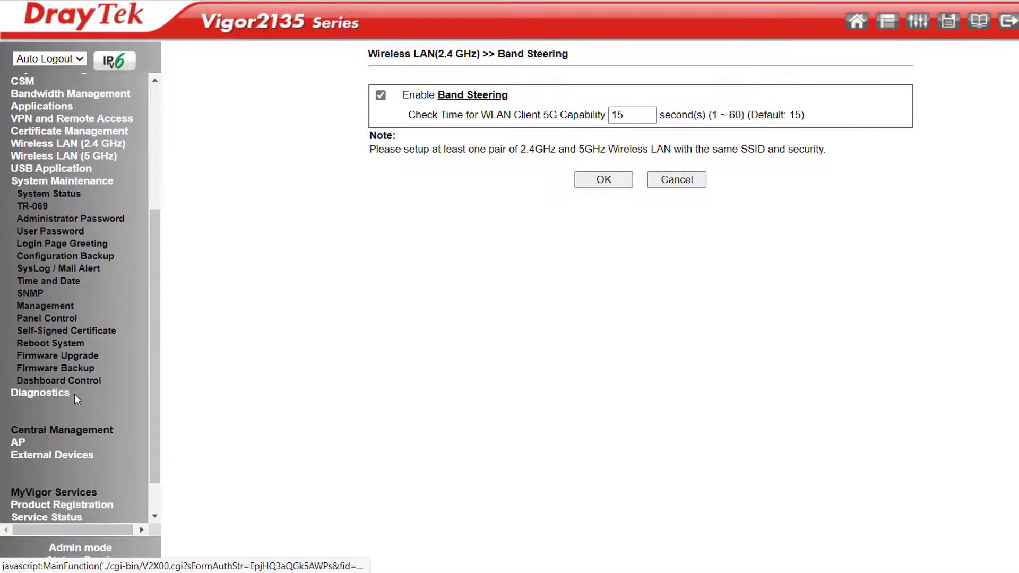
{"action": "left_click", "coordinate": [54, 345]}
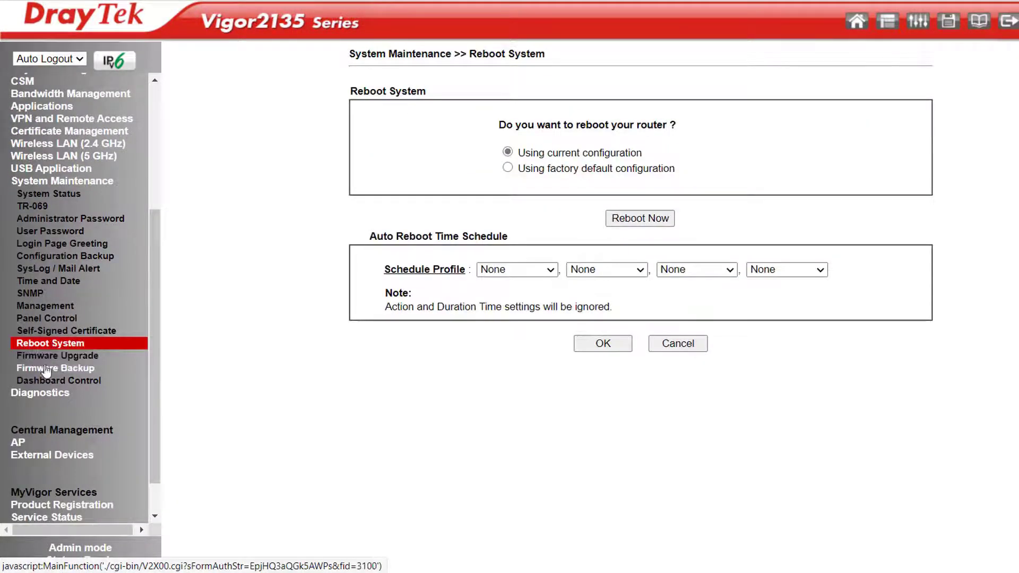
{"action": "left_click", "coordinate": [46, 370]}
{"action": "left_click", "coordinate": [48, 356]}
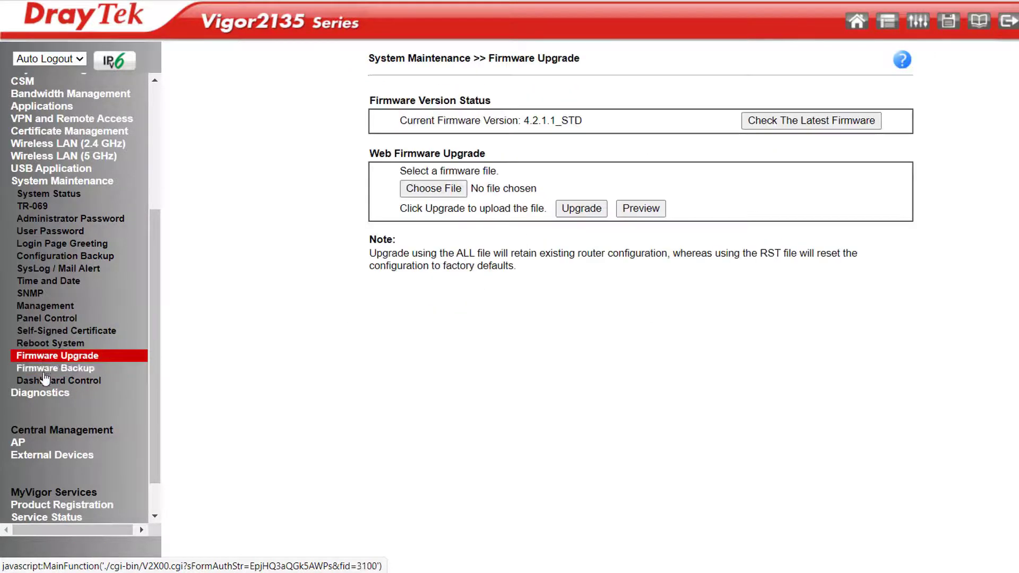
- Look over the Diagnostics options and view the access point Status page under Central Management
{"action": "left_click", "coordinate": [36, 394]}
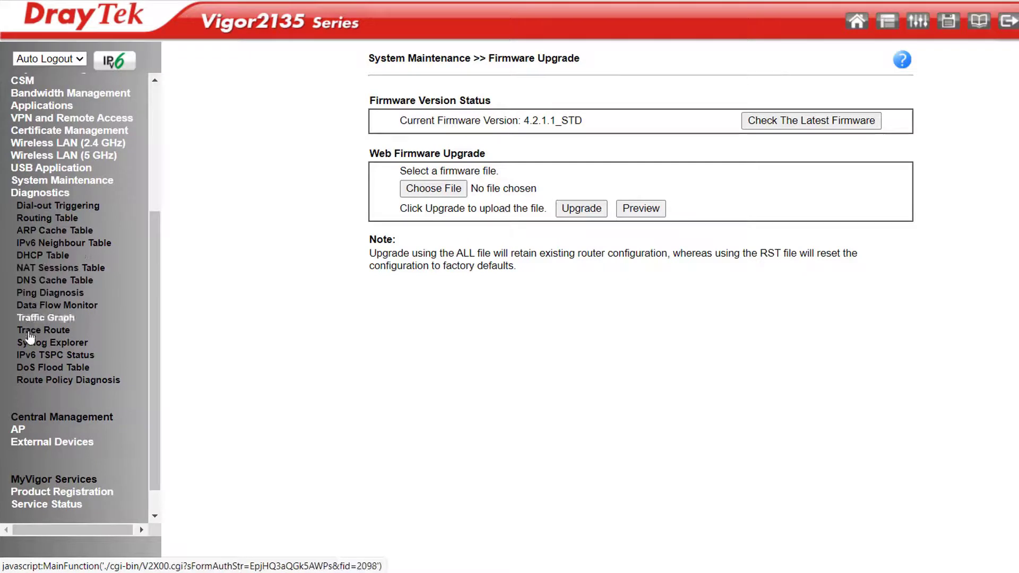
{"action": "left_click", "coordinate": [16, 431]}
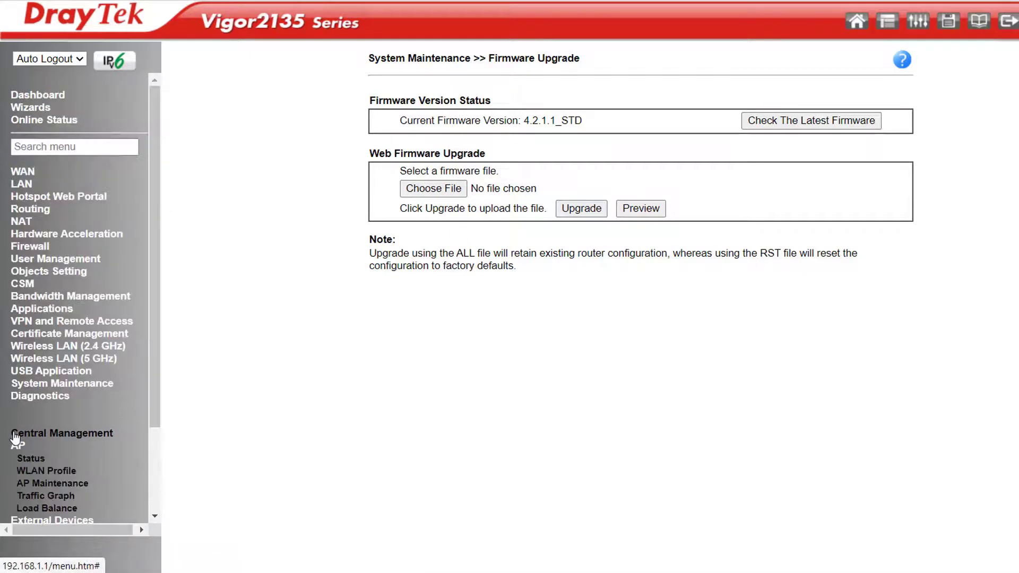
{"action": "left_click", "coordinate": [29, 458]}
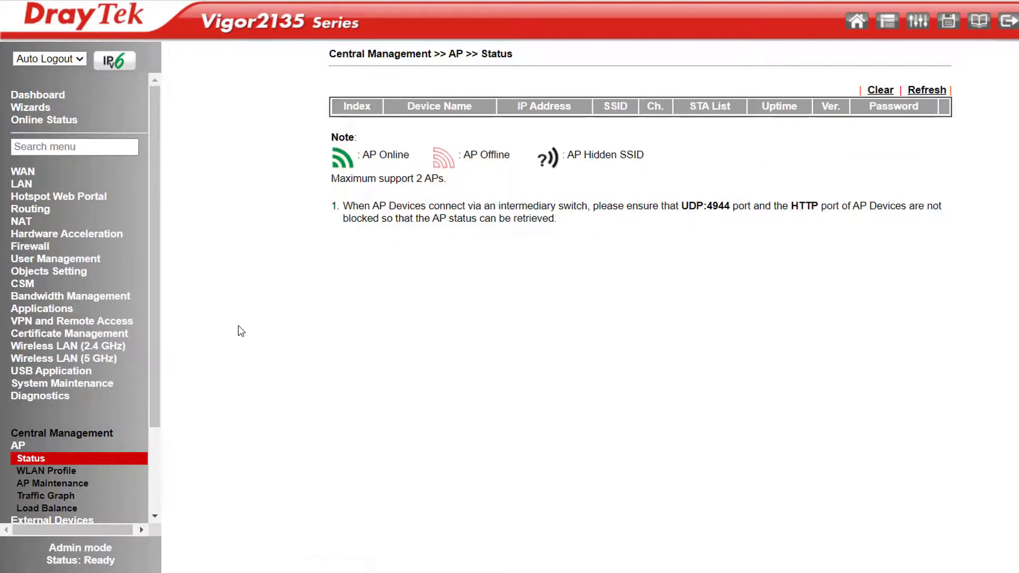